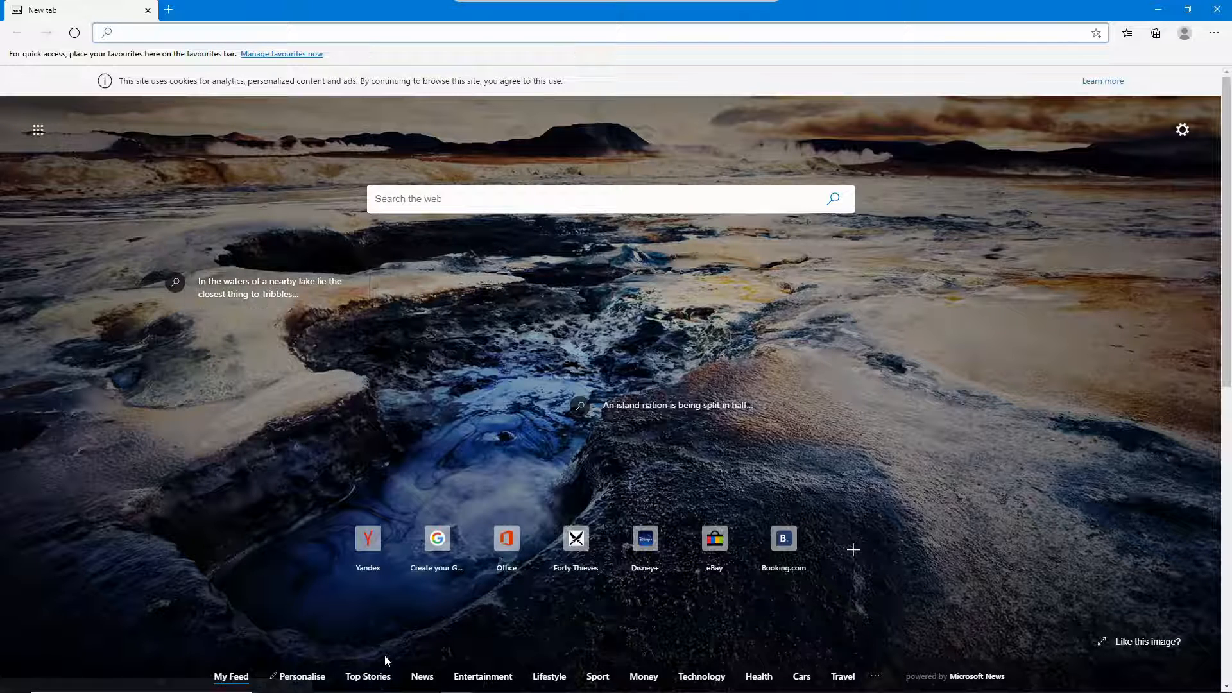
Minimise the Microsoft Edge window to reveal the desktop
{"action": "mouse_move", "coordinate": [399, 691]}
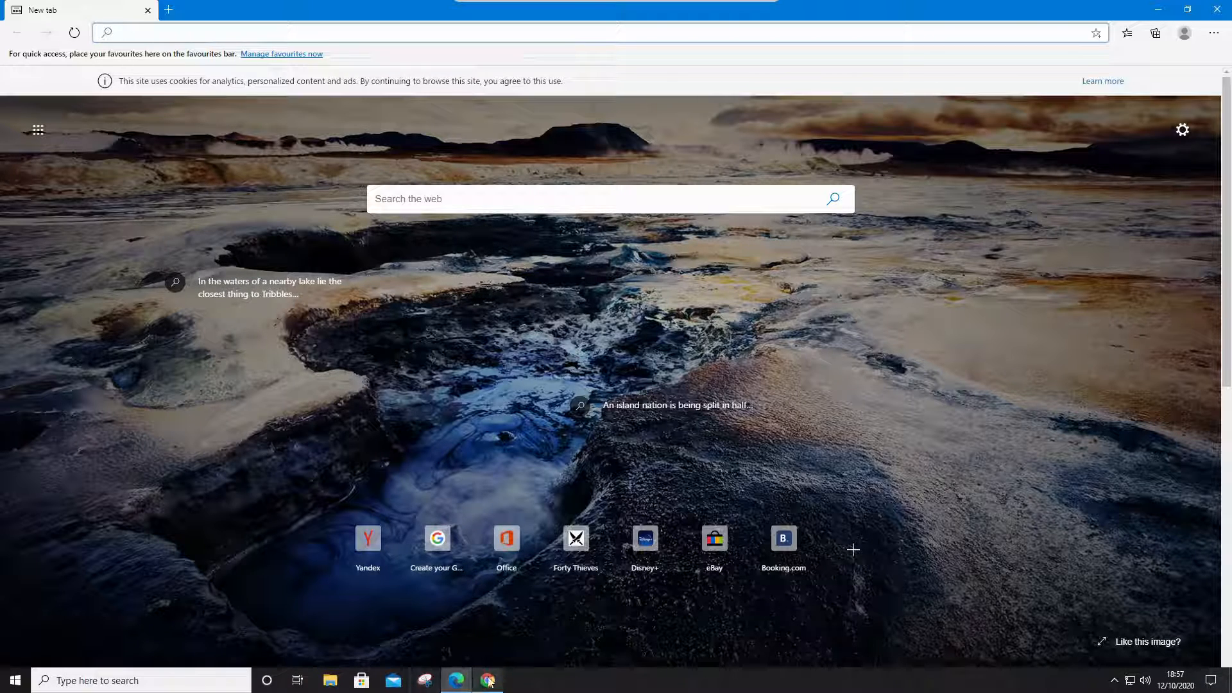
{"action": "mouse_move", "coordinate": [487, 681]}
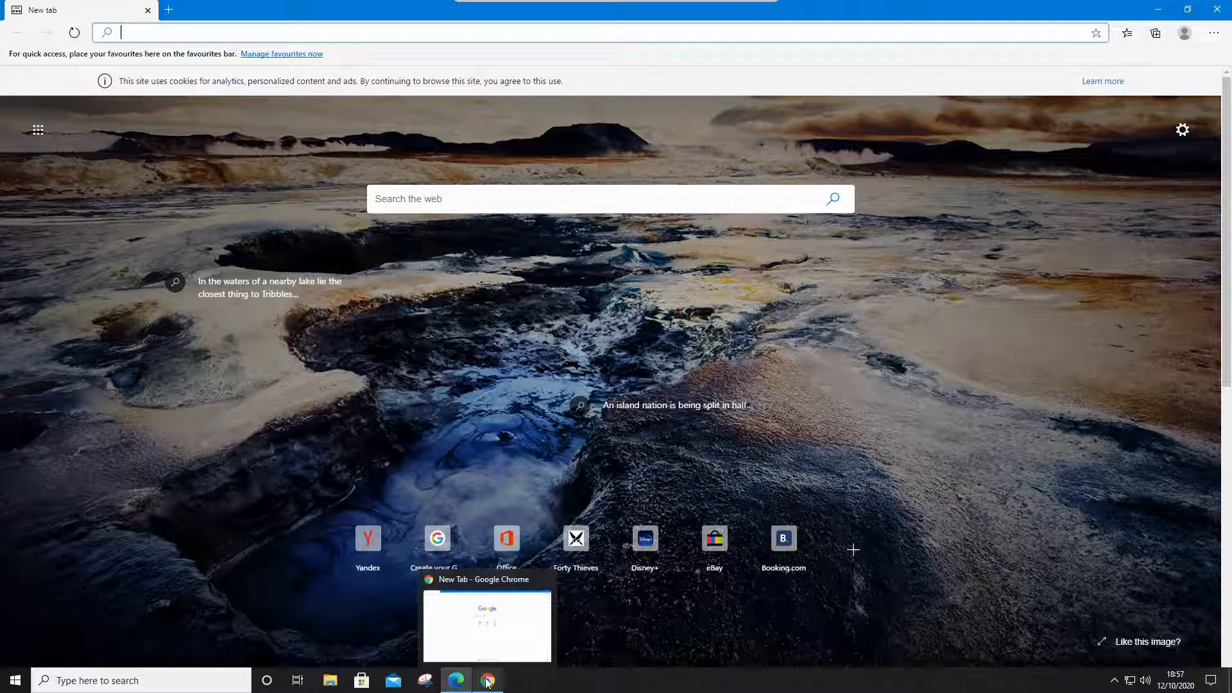
{"action": "left_click", "coordinate": [1156, 11]}
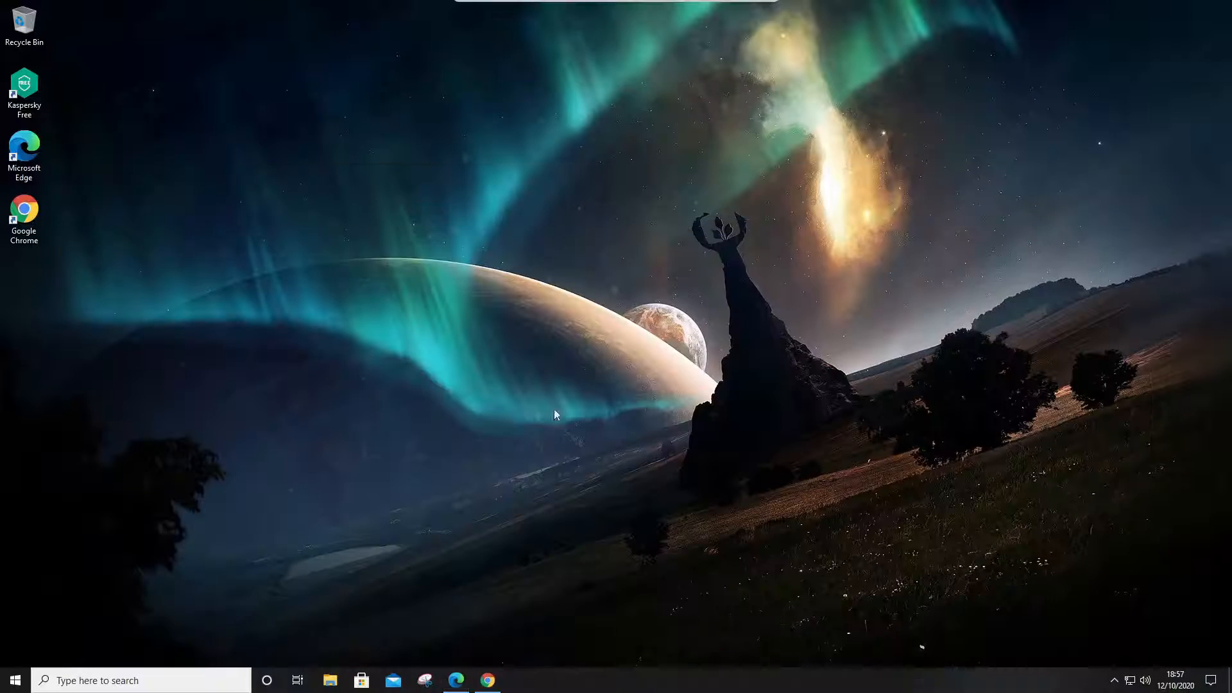
Launch Chrome, go to the Gmail page and start Google sign-in in a new tab
{"action": "left_click", "coordinate": [487, 680]}
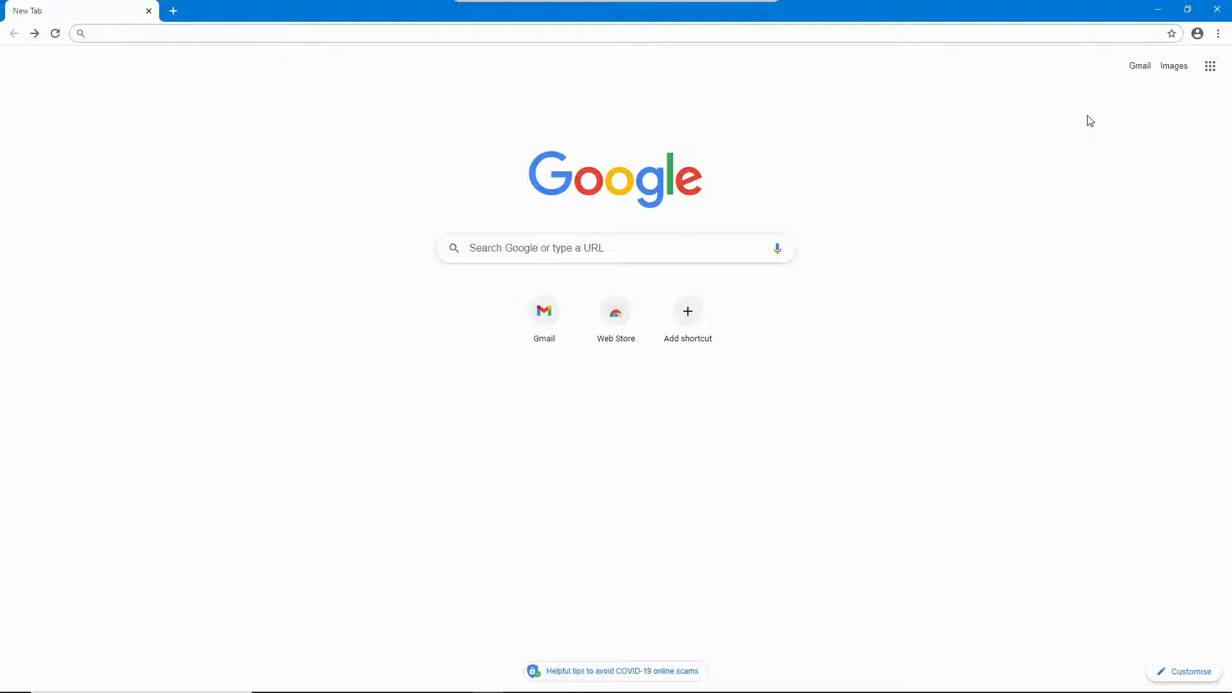
{"action": "left_click", "coordinate": [1141, 67]}
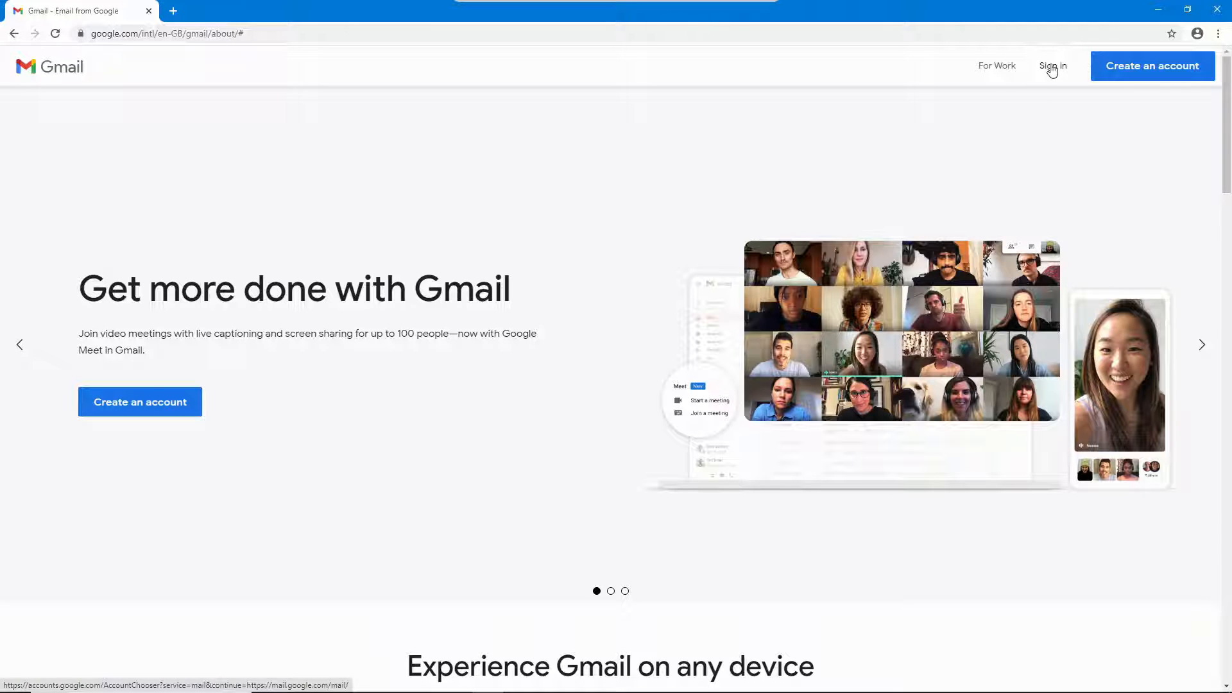
{"action": "left_click", "coordinate": [1052, 68]}
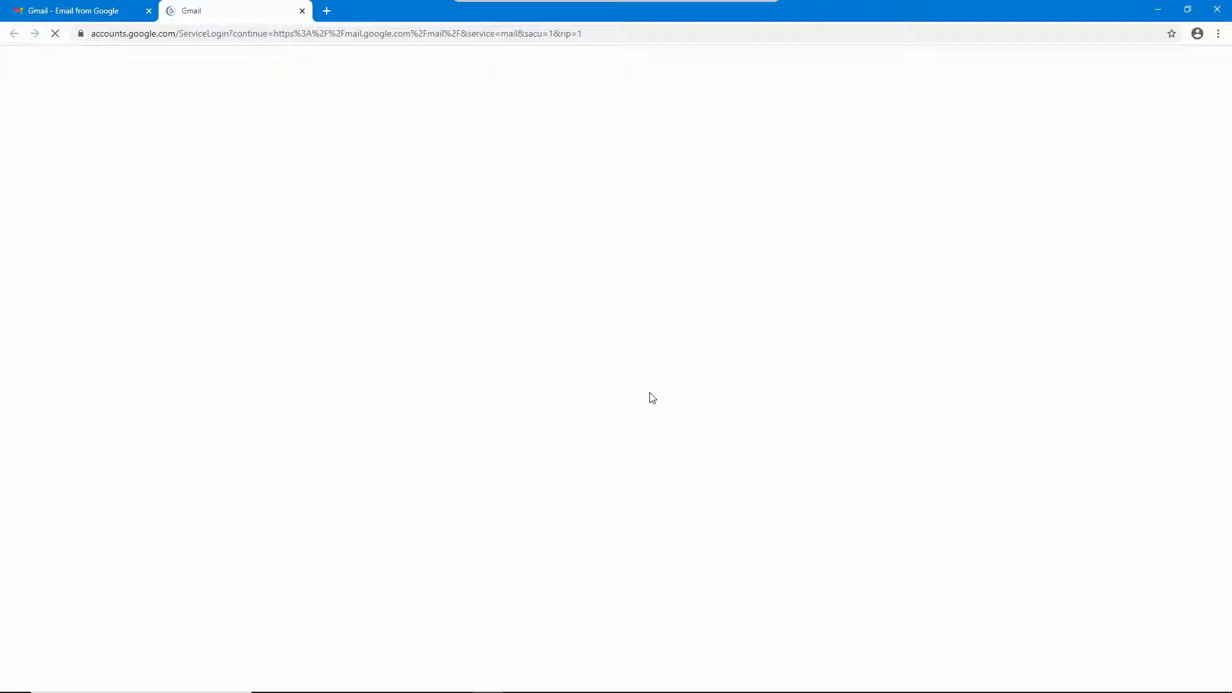
Enter the account's Gmail address, correcting a typo, and continue to the password page
{"action": "left_click", "coordinate": [555, 346]}
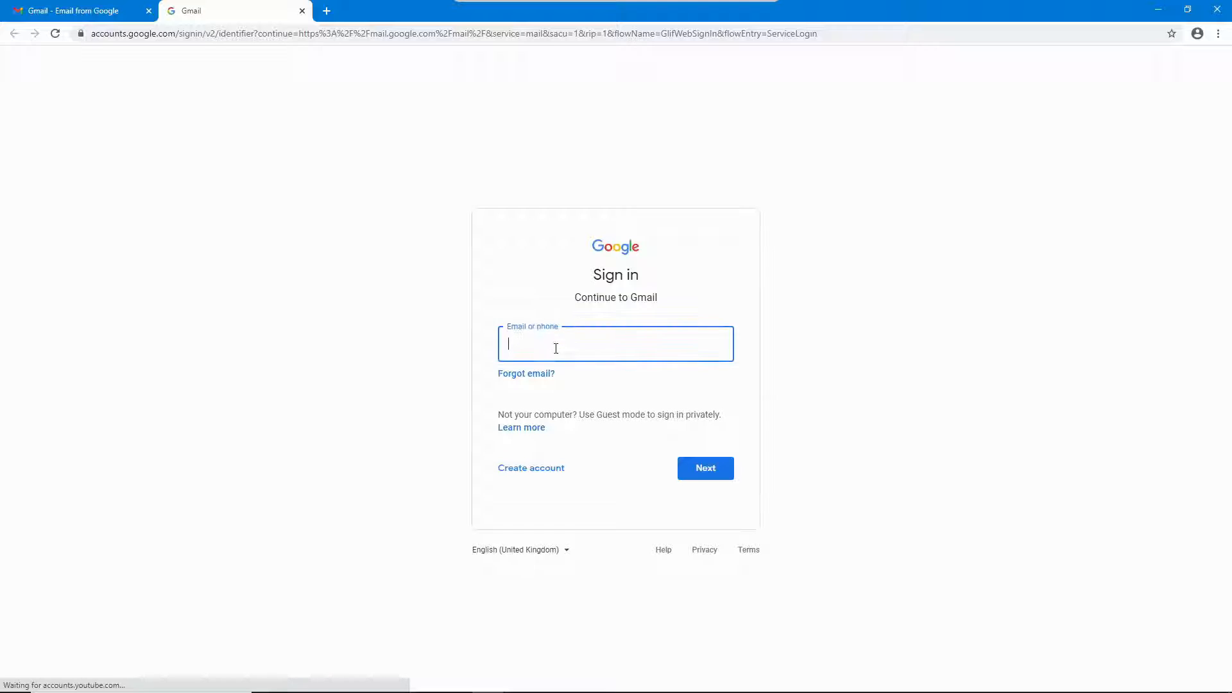
{"action": "left_click", "coordinate": [546, 344]}
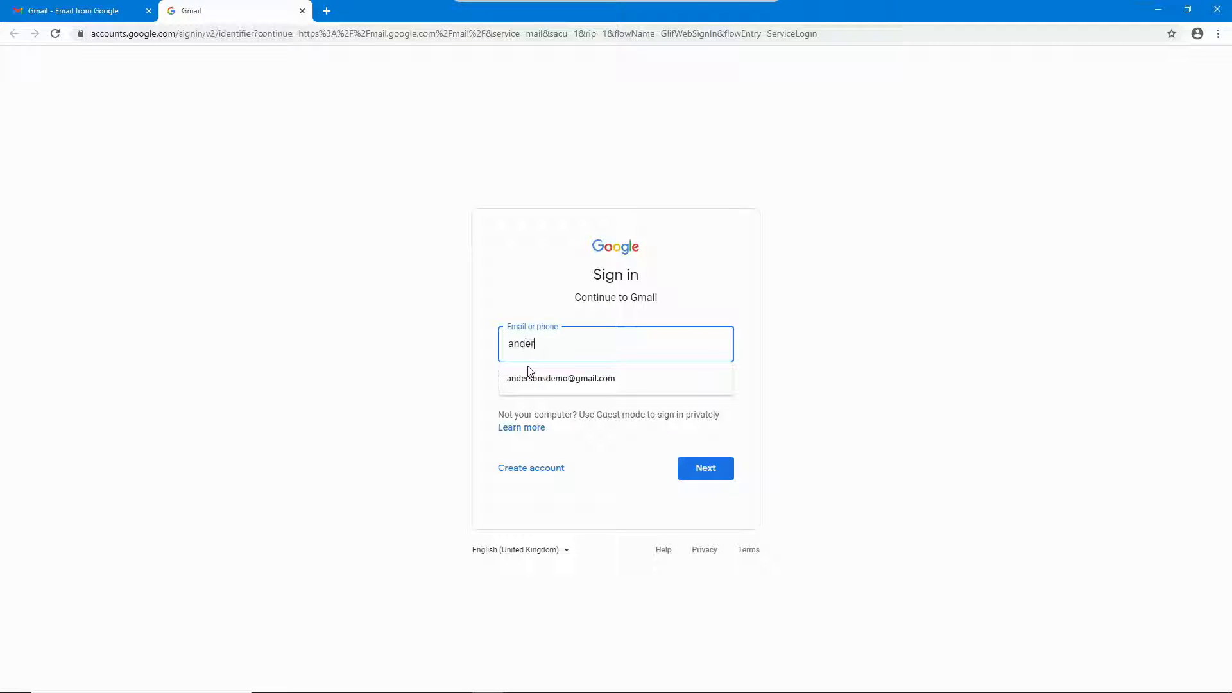
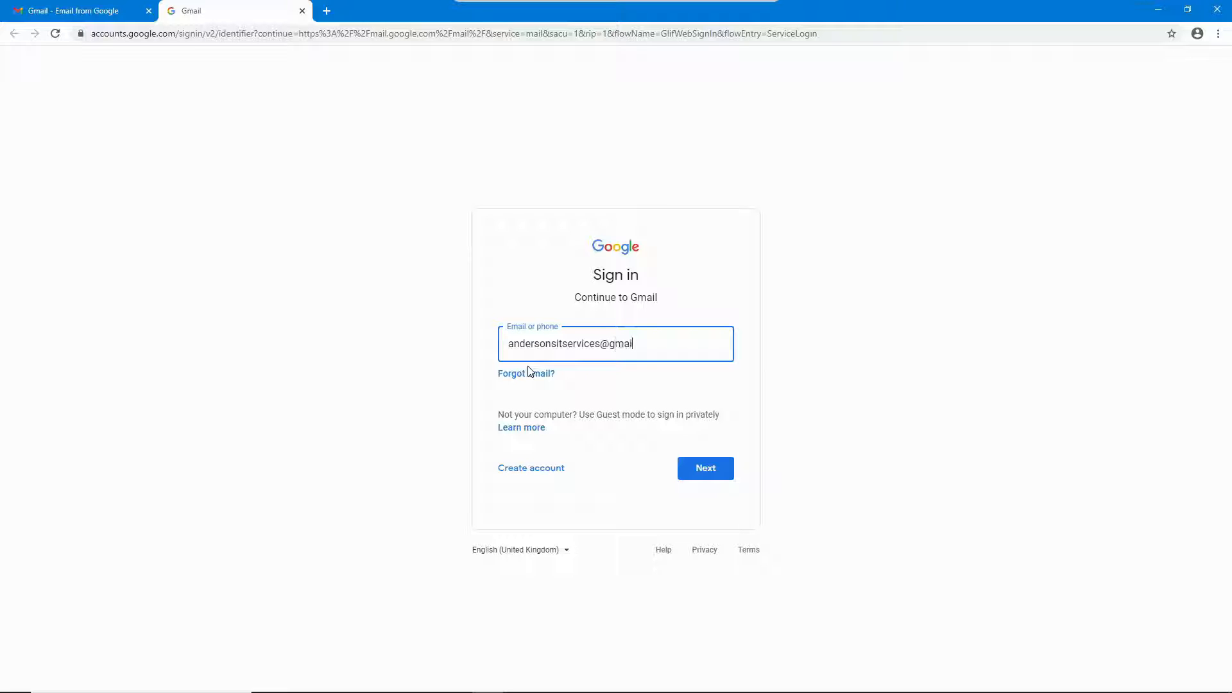
{"action": "left_click", "coordinate": [703, 474]}
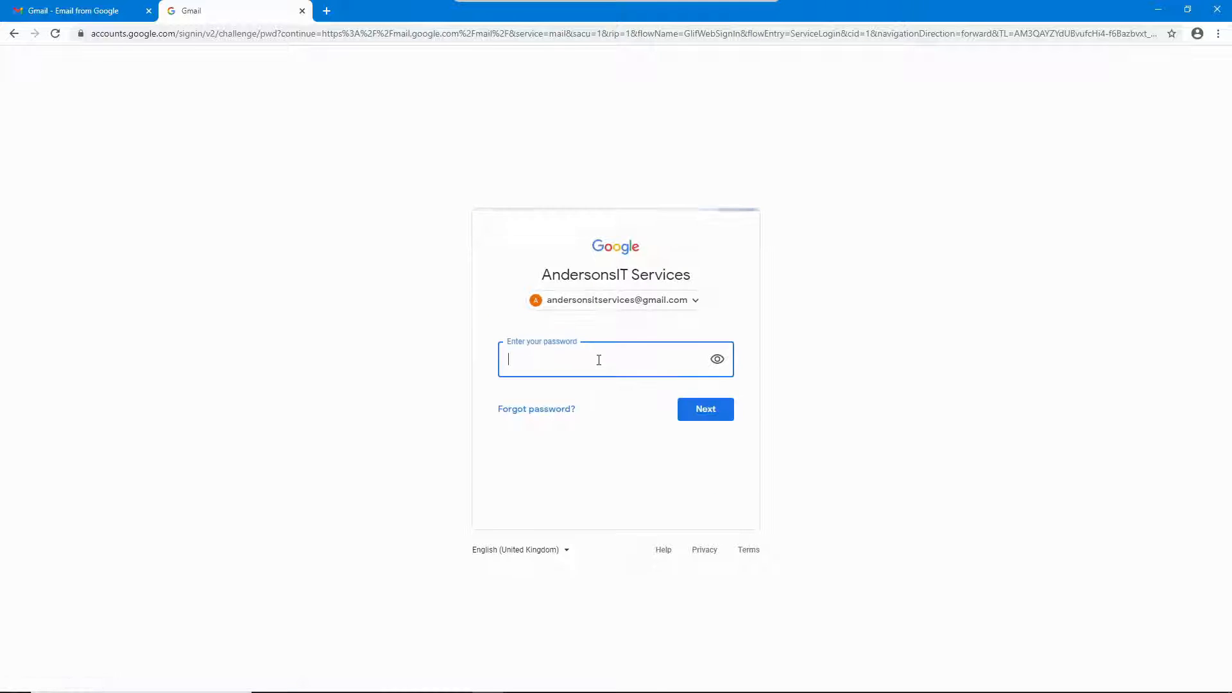
Enter the account password, then the texted 2-step verification code, to reach the inbox
{"action": "type", "text": "•••"}
{"action": "key", "text": "BackSpace"}
{"action": "key", "text": "BackSpace"}
{"action": "key", "text": "BackSpace"}
{"action": "type", "text": "••••••••••••"}
{"action": "left_click", "coordinate": [704, 414]}
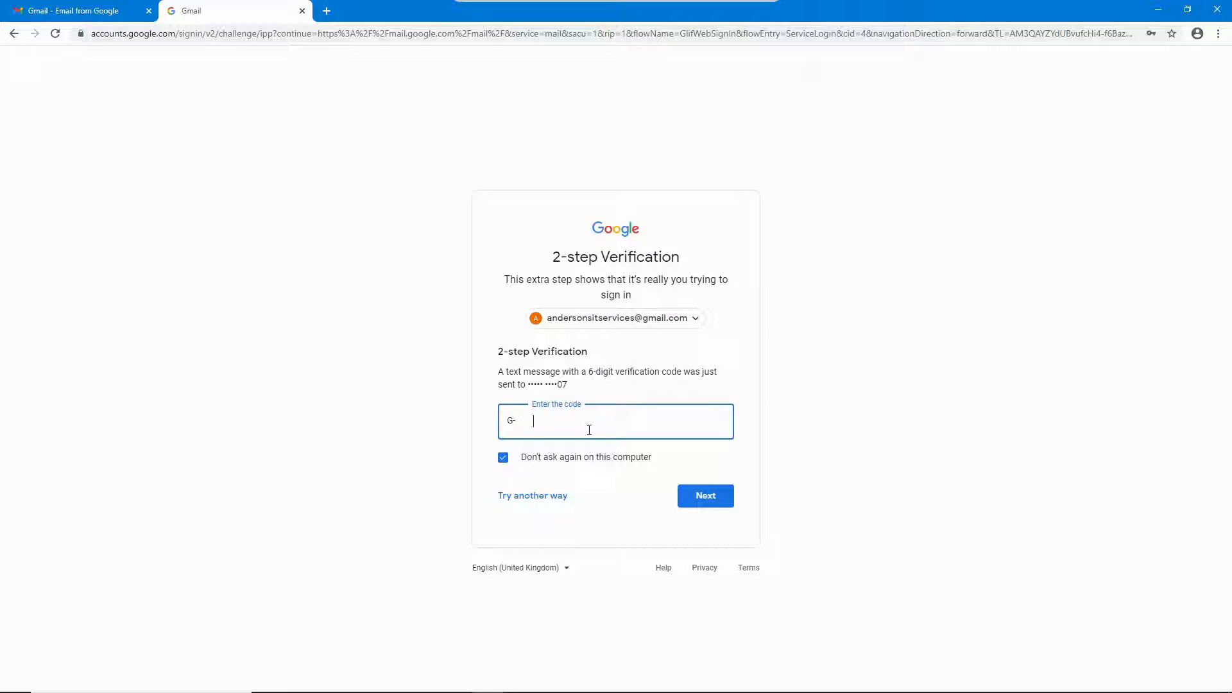
{"action": "left_click", "coordinate": [717, 496]}
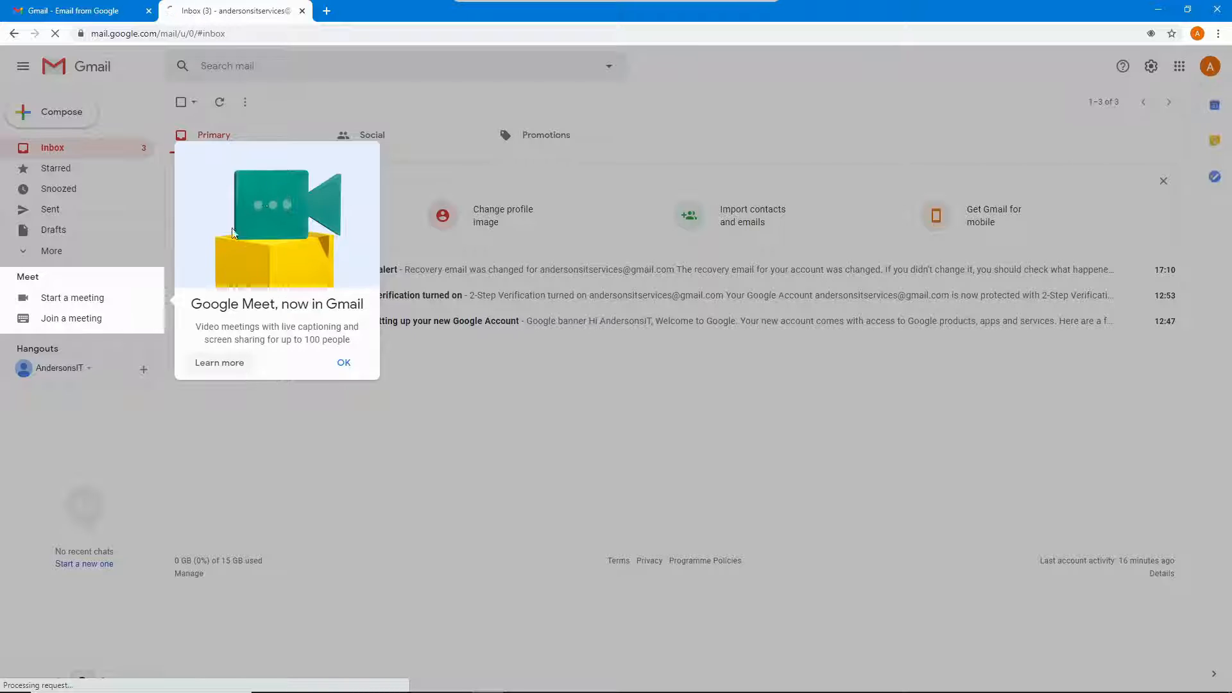
Close the 'Google Meet, now in Gmail' notice with OK
{"action": "left_click", "coordinate": [343, 364]}
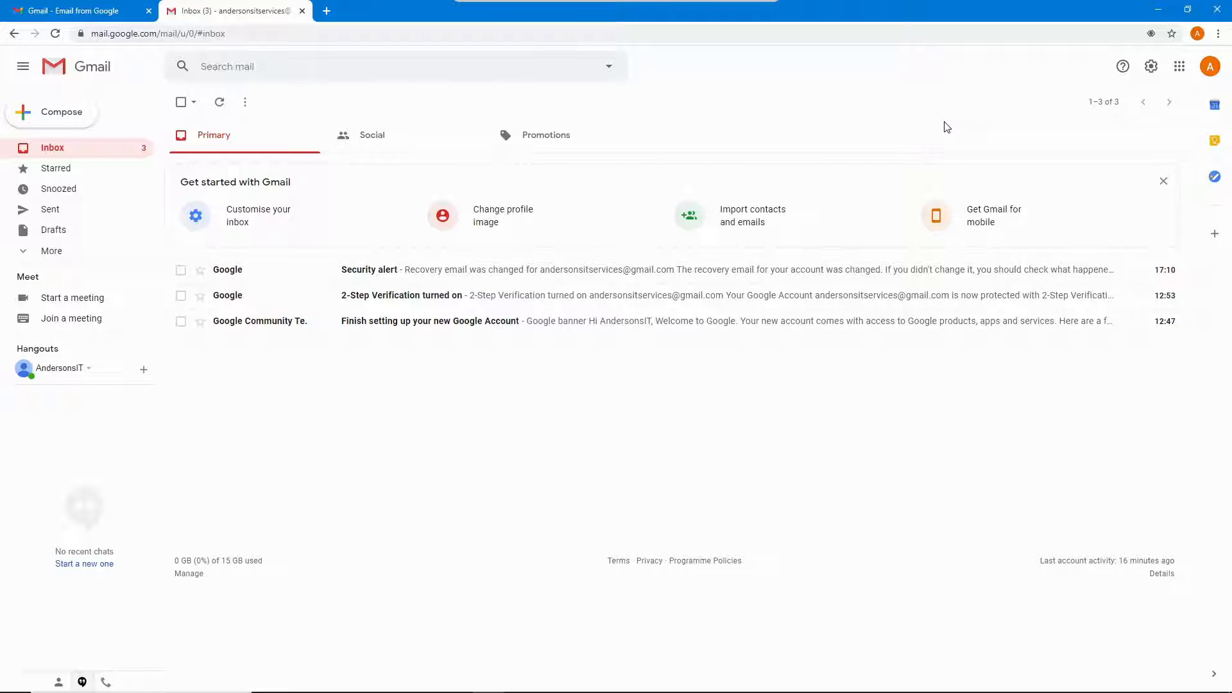
Show the Google apps launcher and scroll through its list of apps
{"action": "left_click", "coordinate": [1180, 69]}
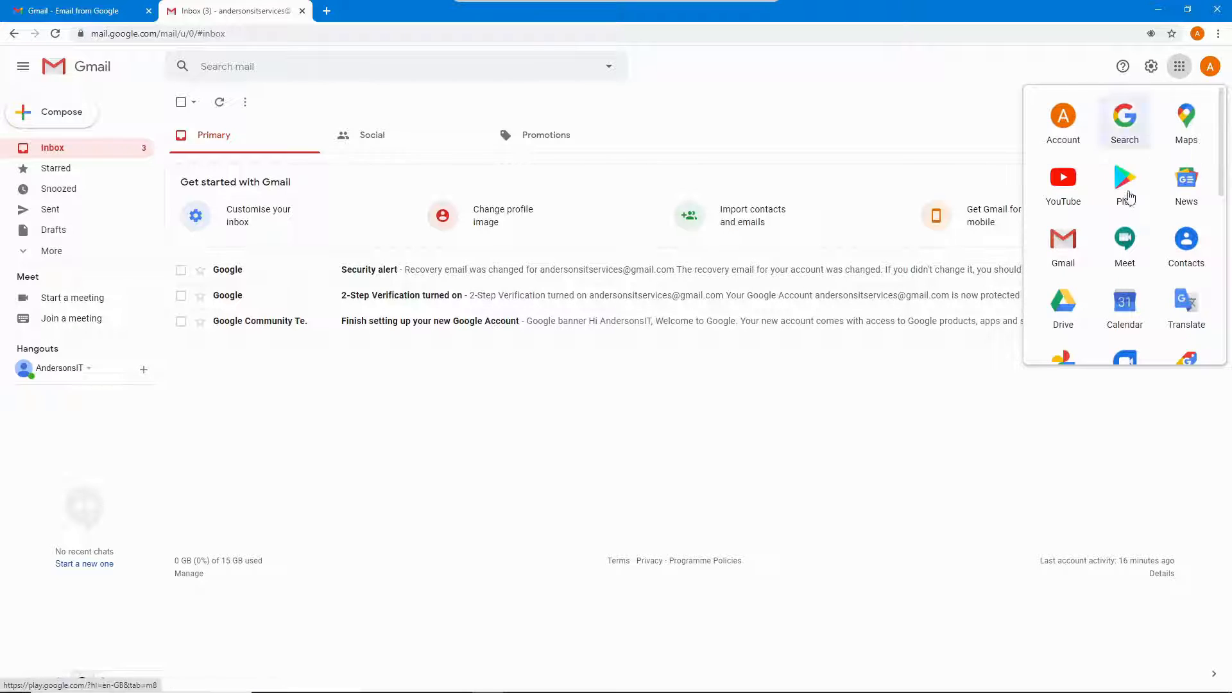
{"action": "scroll", "coordinate": [1126, 186], "scroll_direction": "down", "scroll_amount": 4}
{"action": "scroll", "coordinate": [1129, 203], "scroll_direction": "down", "scroll_amount": 3}
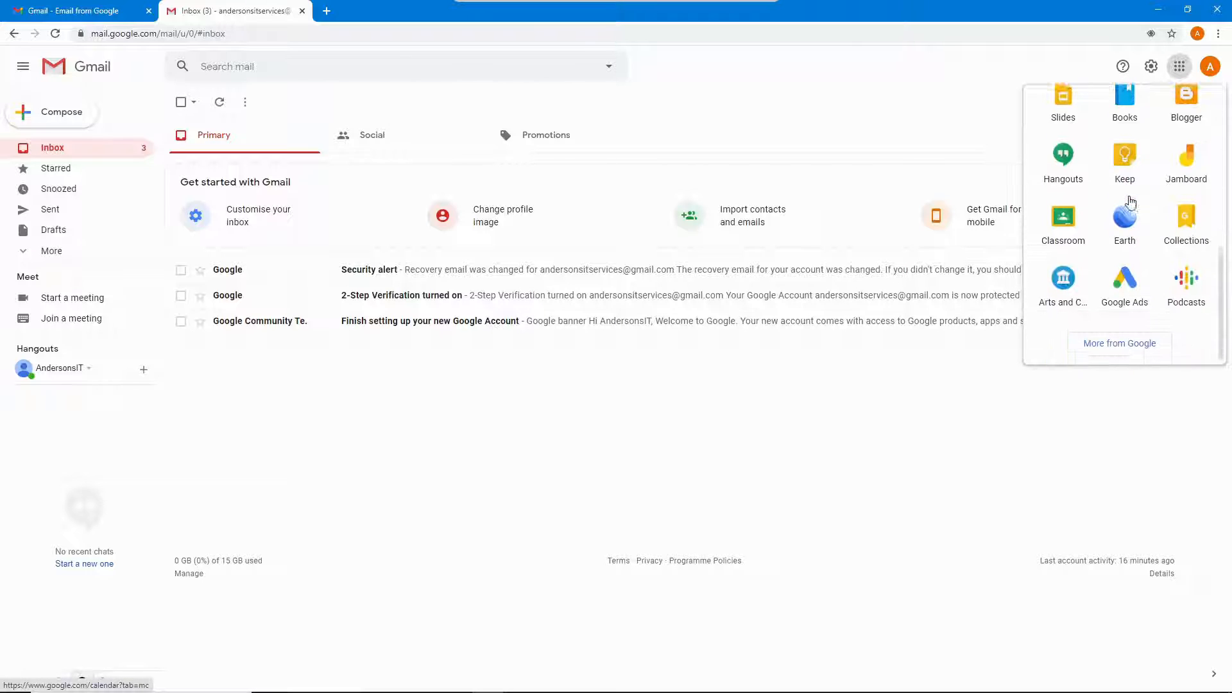
{"action": "scroll", "coordinate": [1129, 202], "scroll_direction": "up", "scroll_amount": 6}
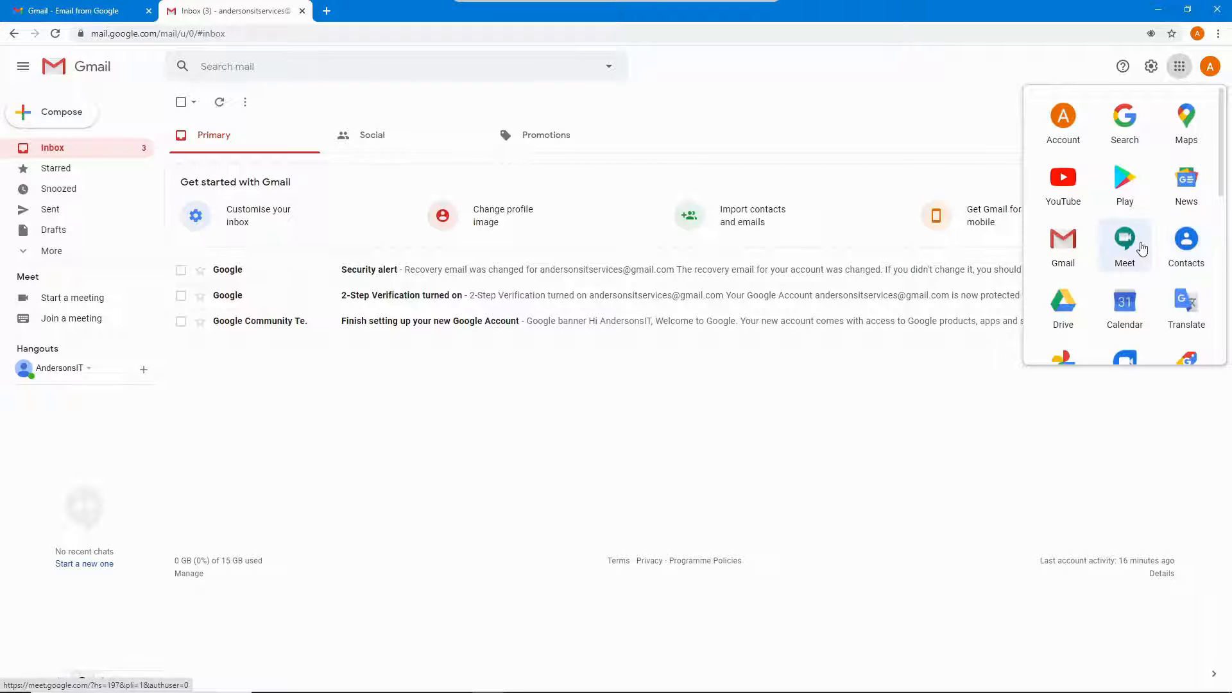
Launch Google Drive from the apps launcher into a new tab
{"action": "left_click", "coordinate": [1063, 306]}
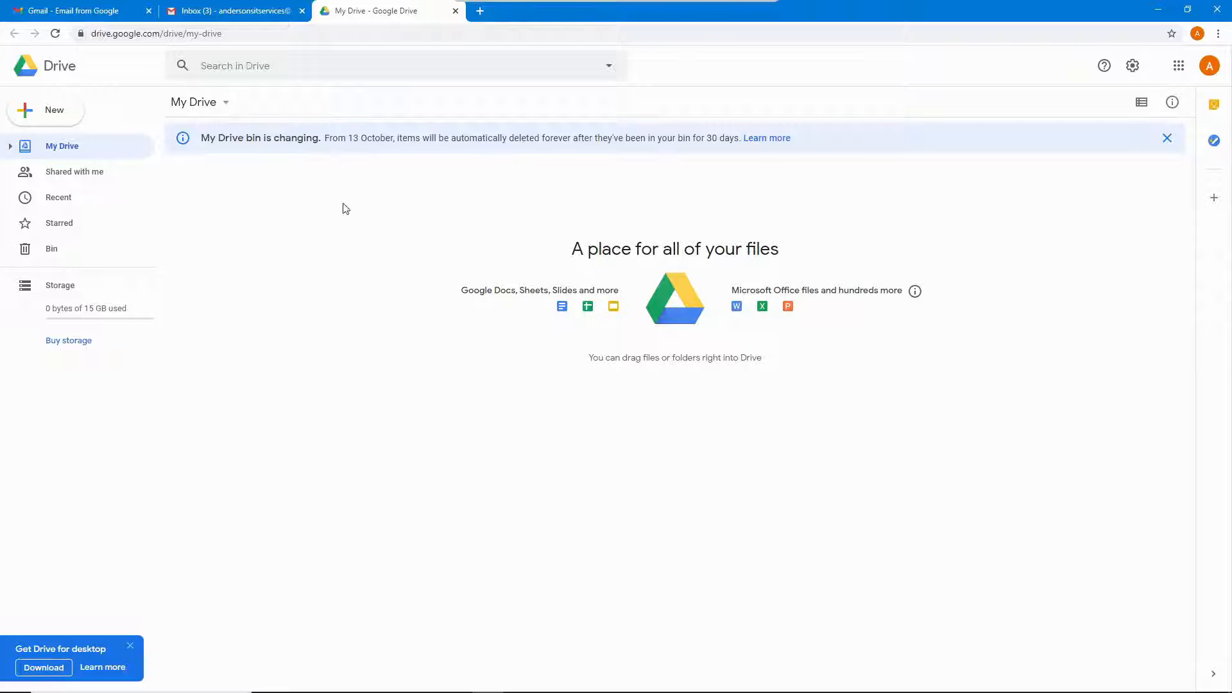
Create a folder named 'Test' in My Drive and open it
{"action": "left_click", "coordinate": [46, 113]}
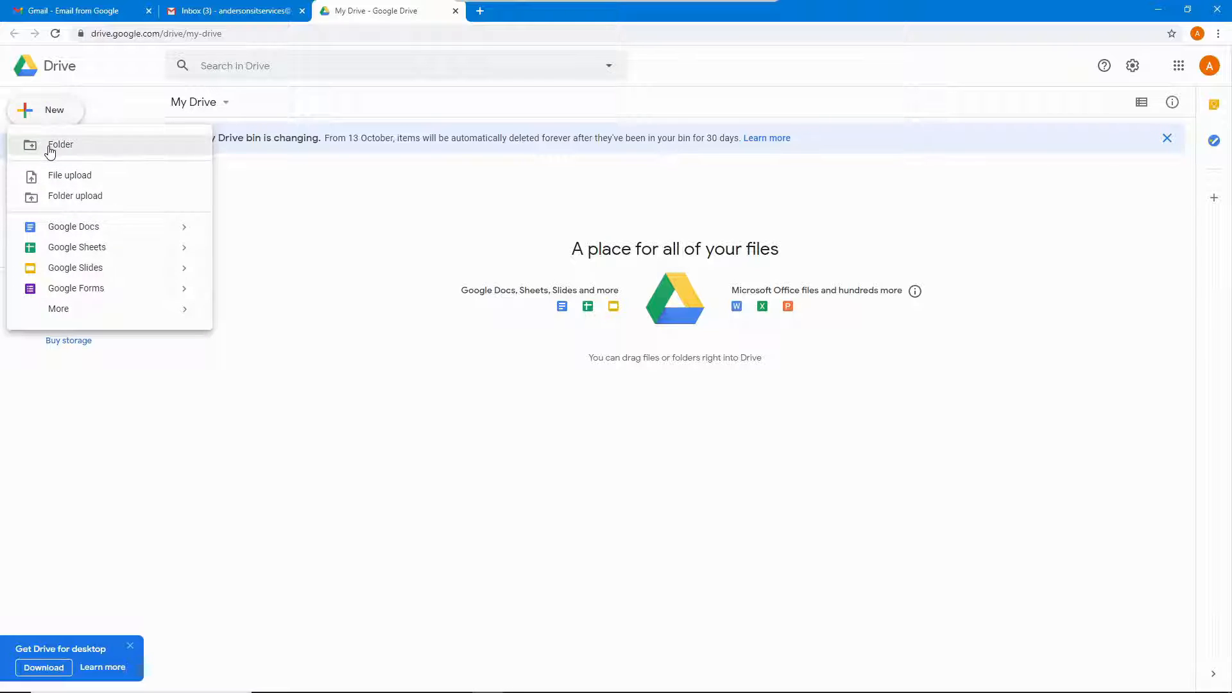
{"action": "left_click", "coordinate": [51, 149]}
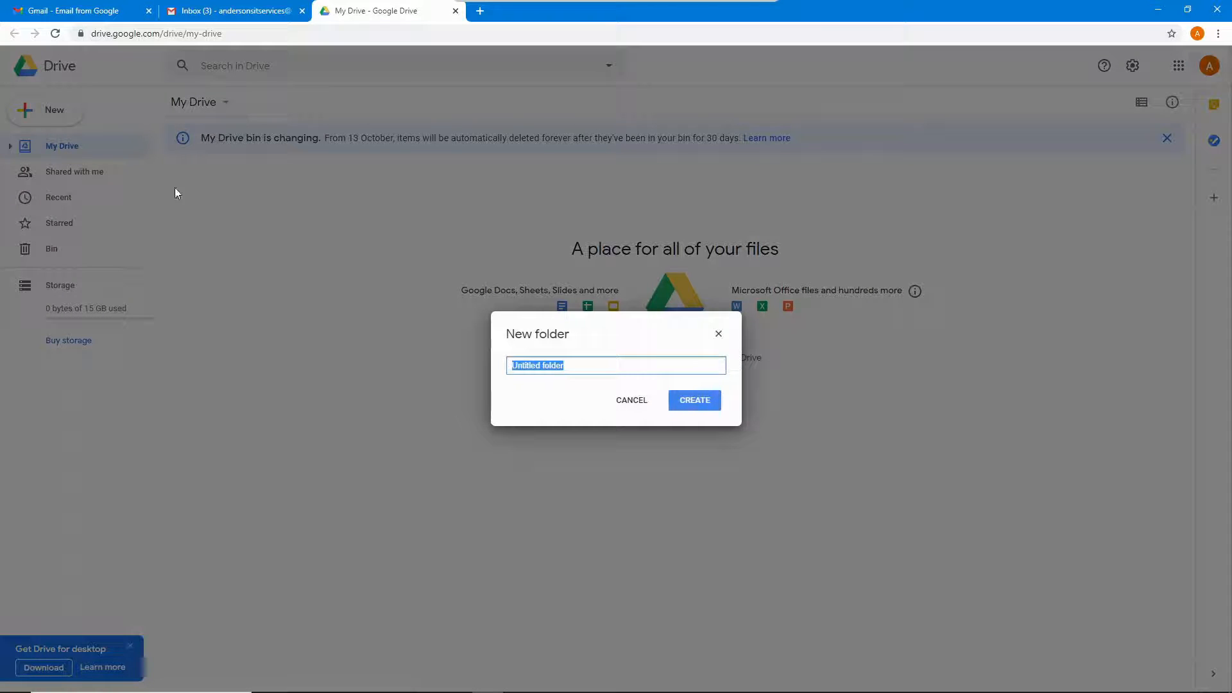
{"action": "type", "text": "Test"}
{"action": "left_click", "coordinate": [688, 402]}
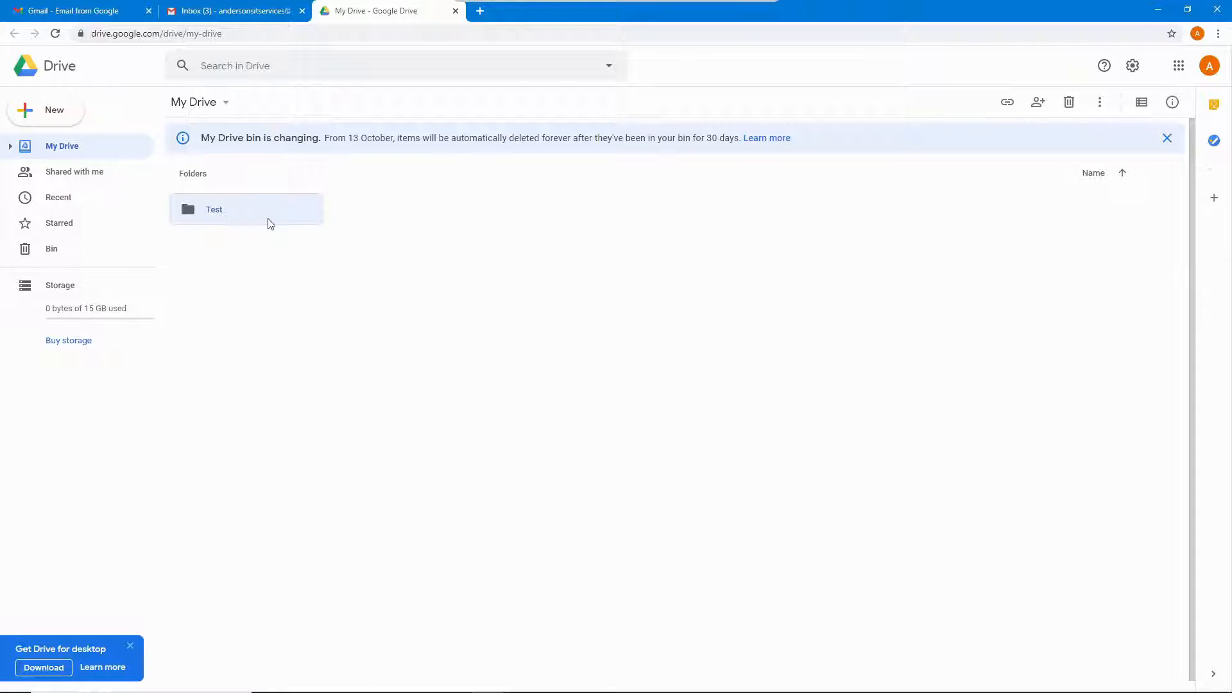
{"action": "double_click", "coordinate": [209, 215]}
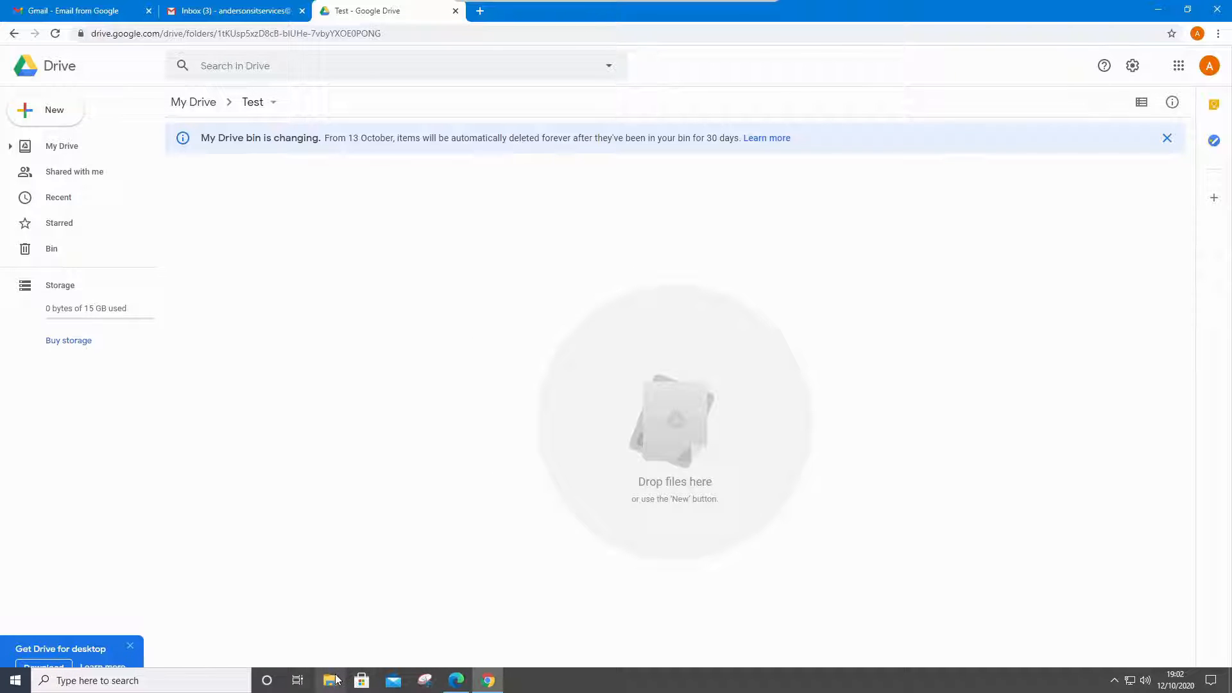
{"action": "left_click", "coordinate": [335, 678]}
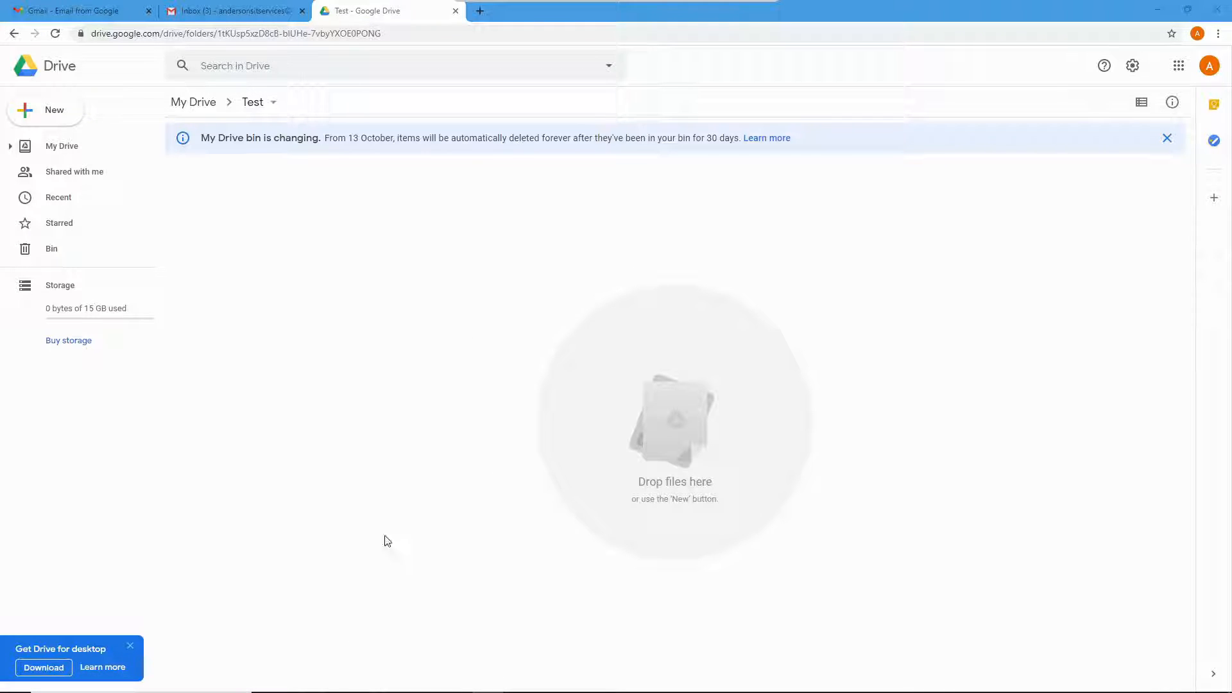
Reposition the File Explorer window and browse to This PC > Documents
{"action": "left_click", "coordinate": [334, 677]}
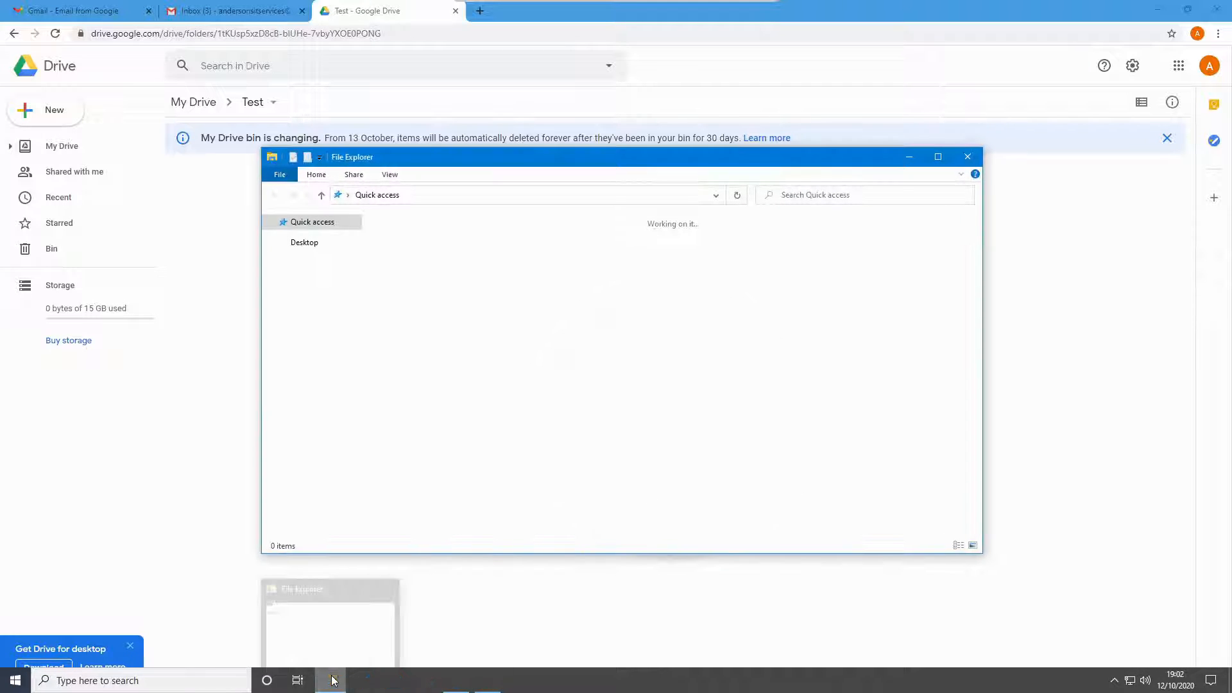
{"action": "left_click_drag", "start_coordinate": [559, 156], "coordinate": [865, 151]}
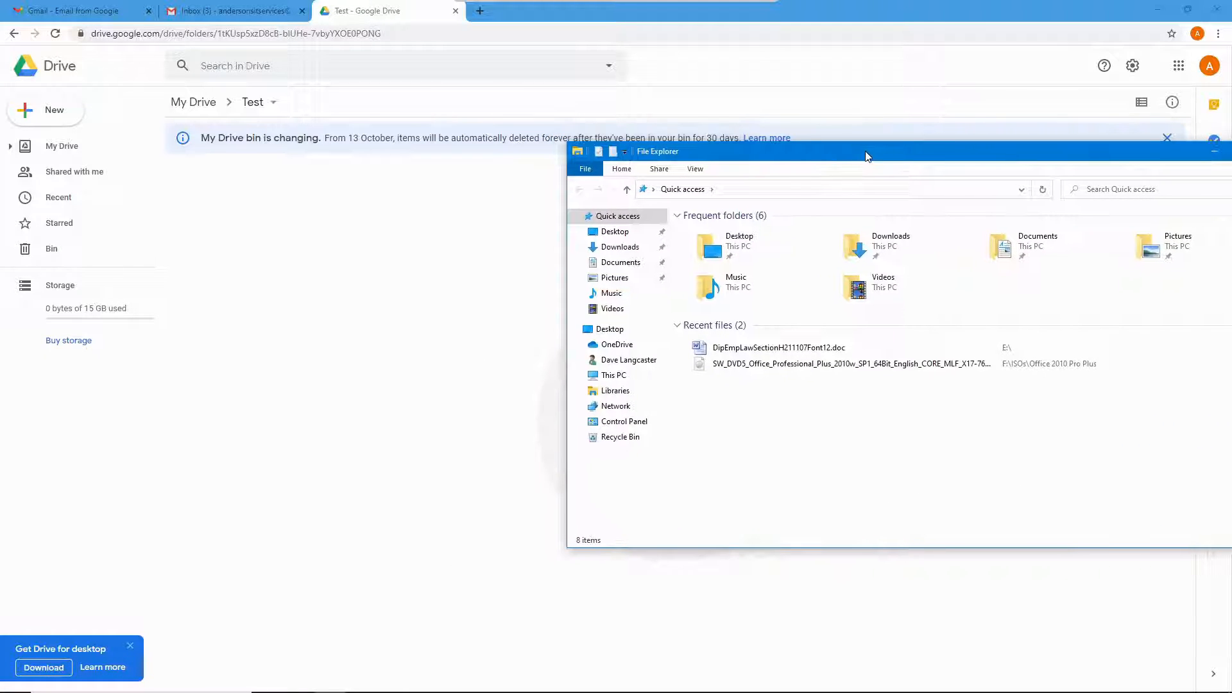
{"action": "left_click", "coordinate": [617, 375]}
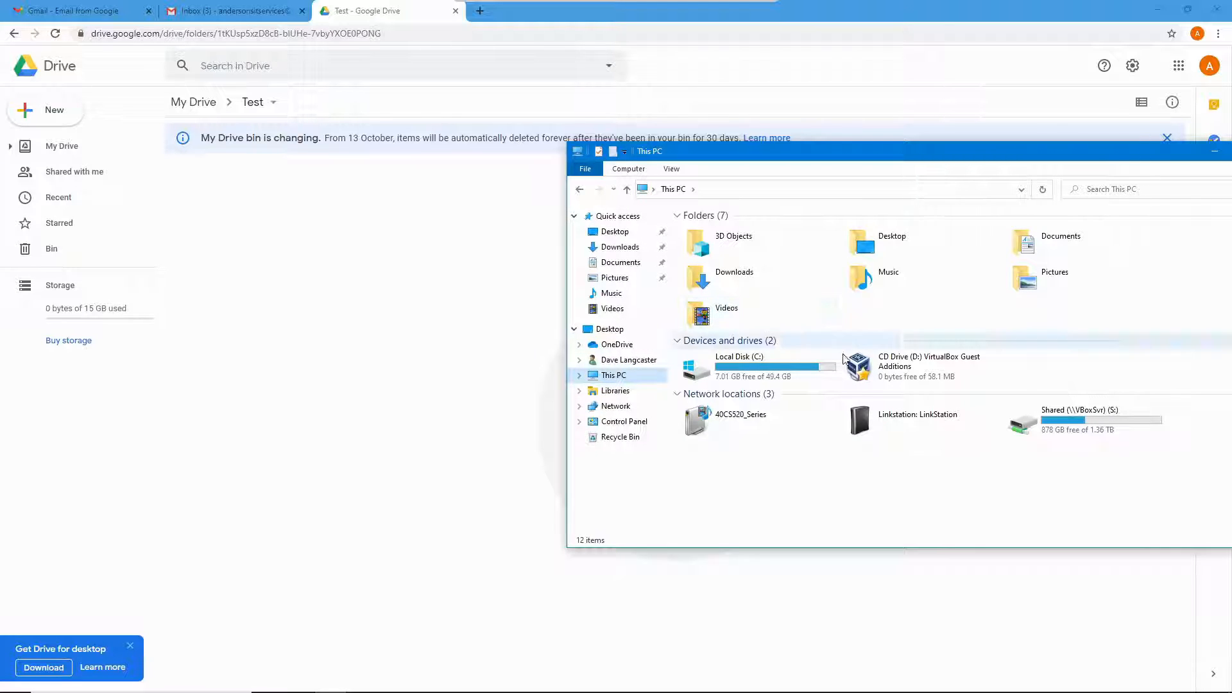
{"action": "left_click", "coordinate": [632, 263]}
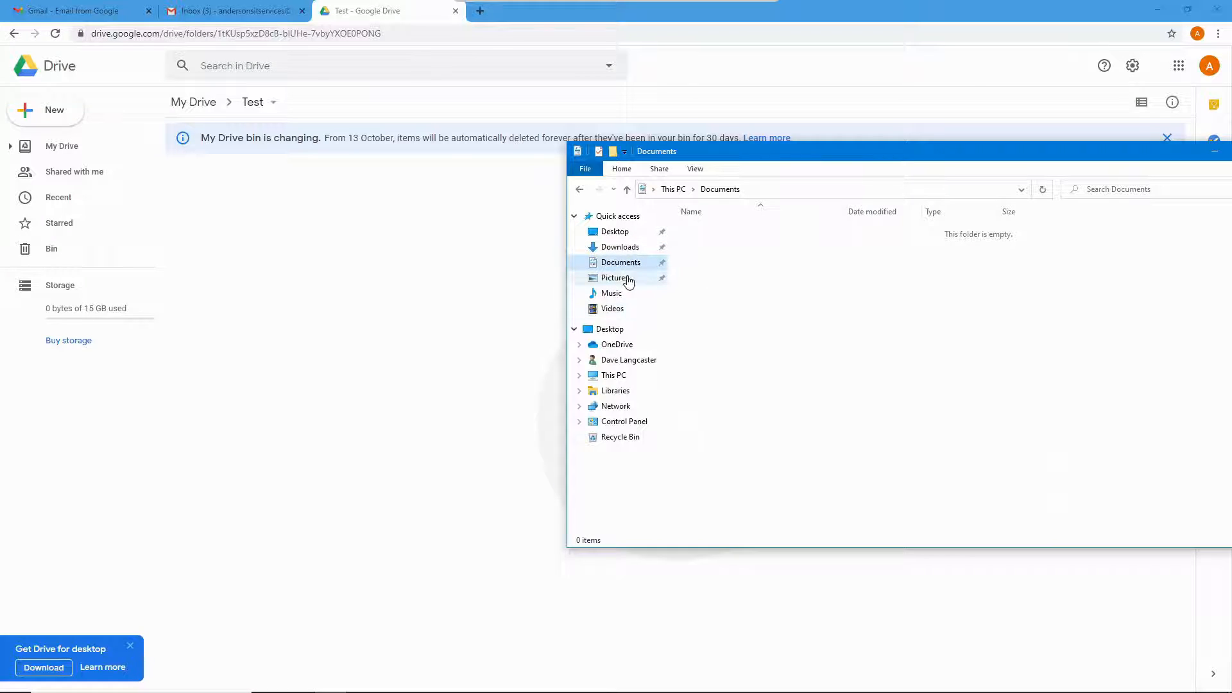
{"action": "left_click_drag", "start_coordinate": [827, 152], "coordinate": [527, 163]}
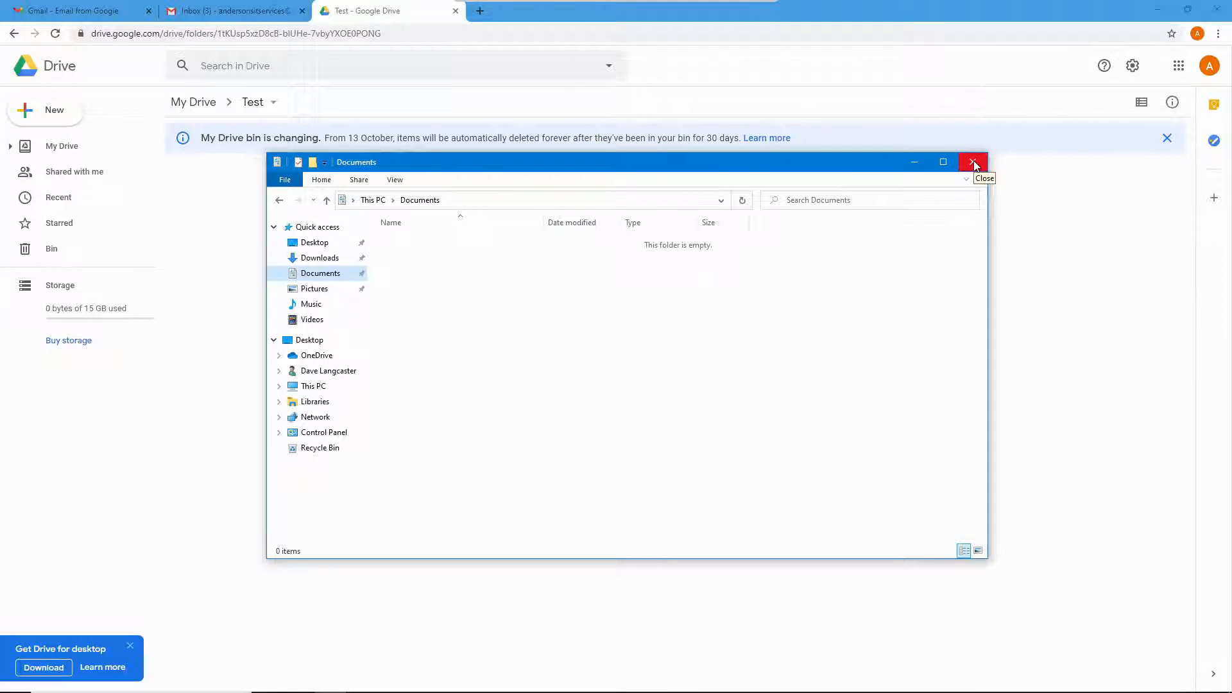
Bring the Drive window back in front, showing the empty Test folder
{"action": "left_click_drag", "start_coordinate": [541, 347], "coordinate": [1068, 345]}
{"action": "left_click", "coordinate": [1068, 346]}
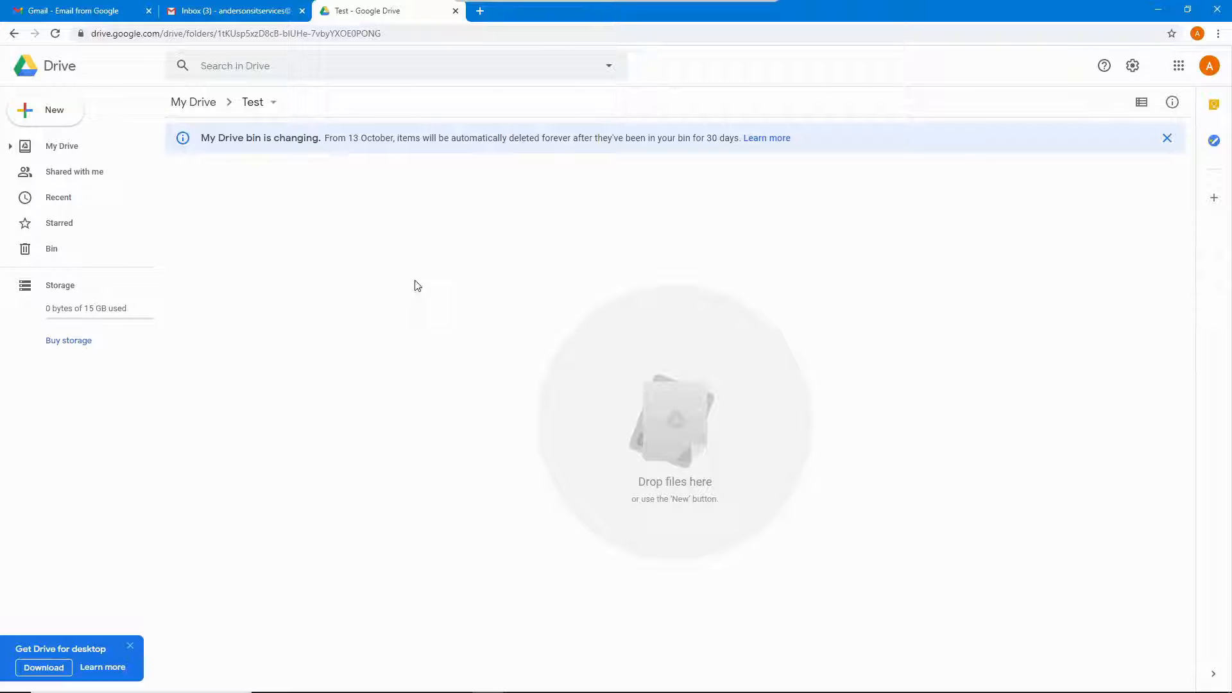
{"action": "left_click", "coordinate": [46, 114]}
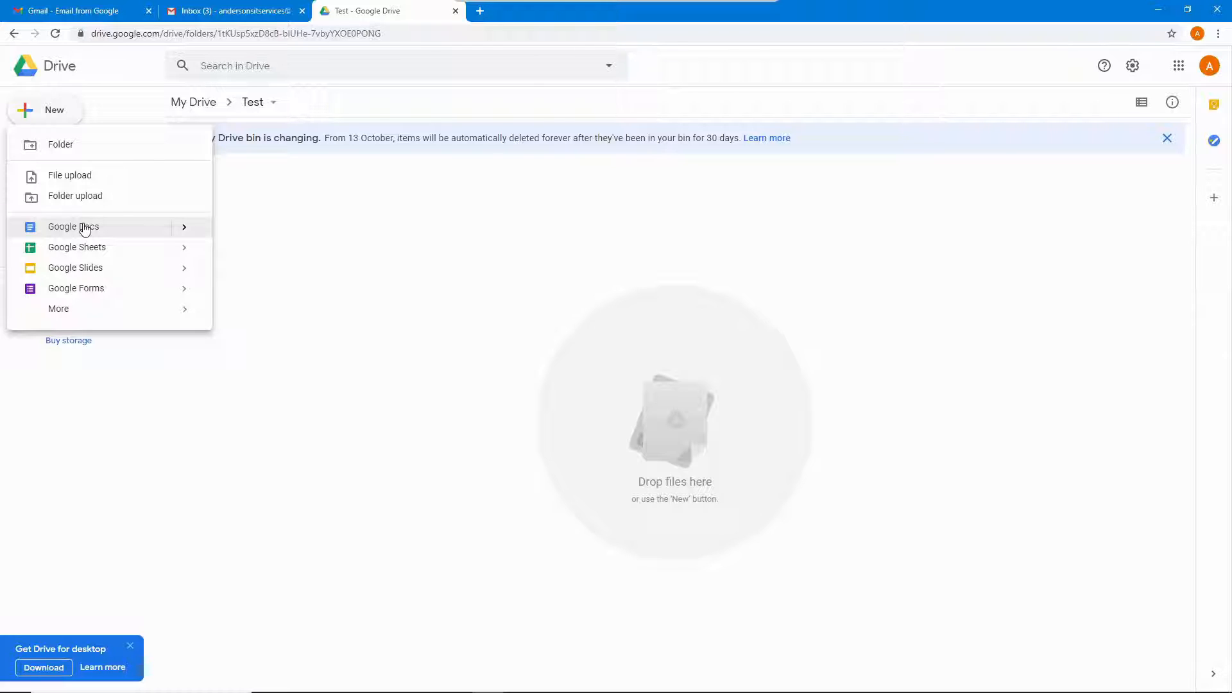
Choose Google Docs > Blank document to open an Untitled document in a new tab
{"action": "left_click", "coordinate": [184, 227]}
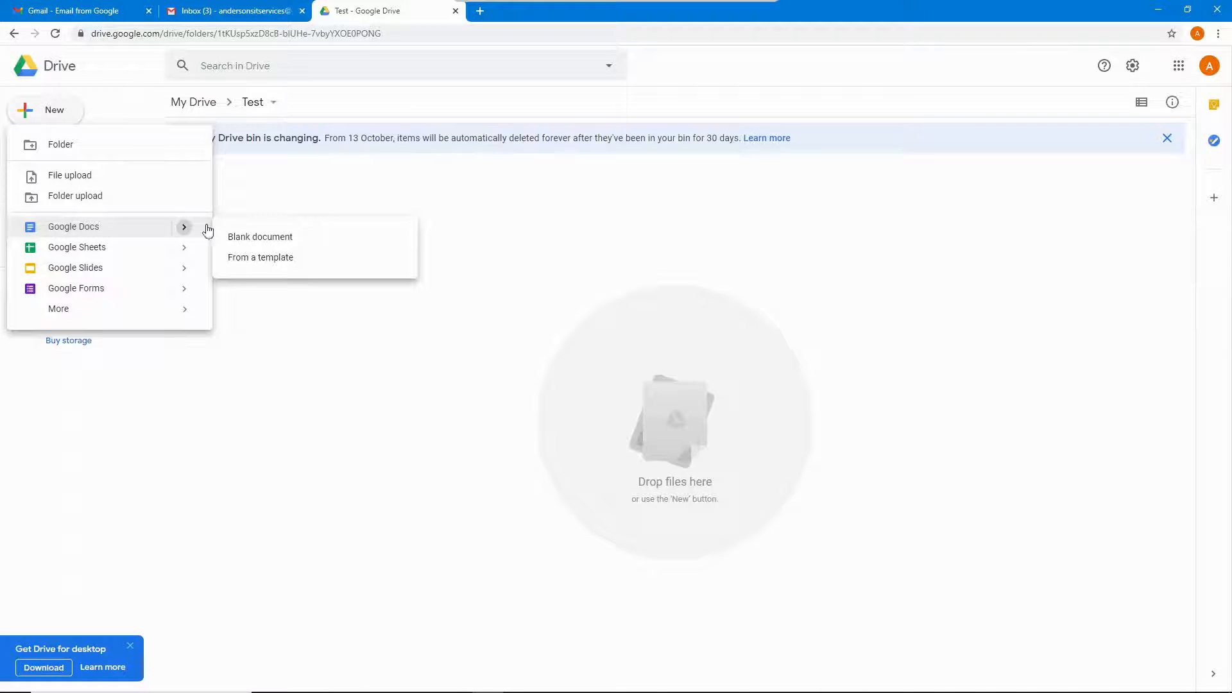
{"action": "left_click", "coordinate": [254, 238]}
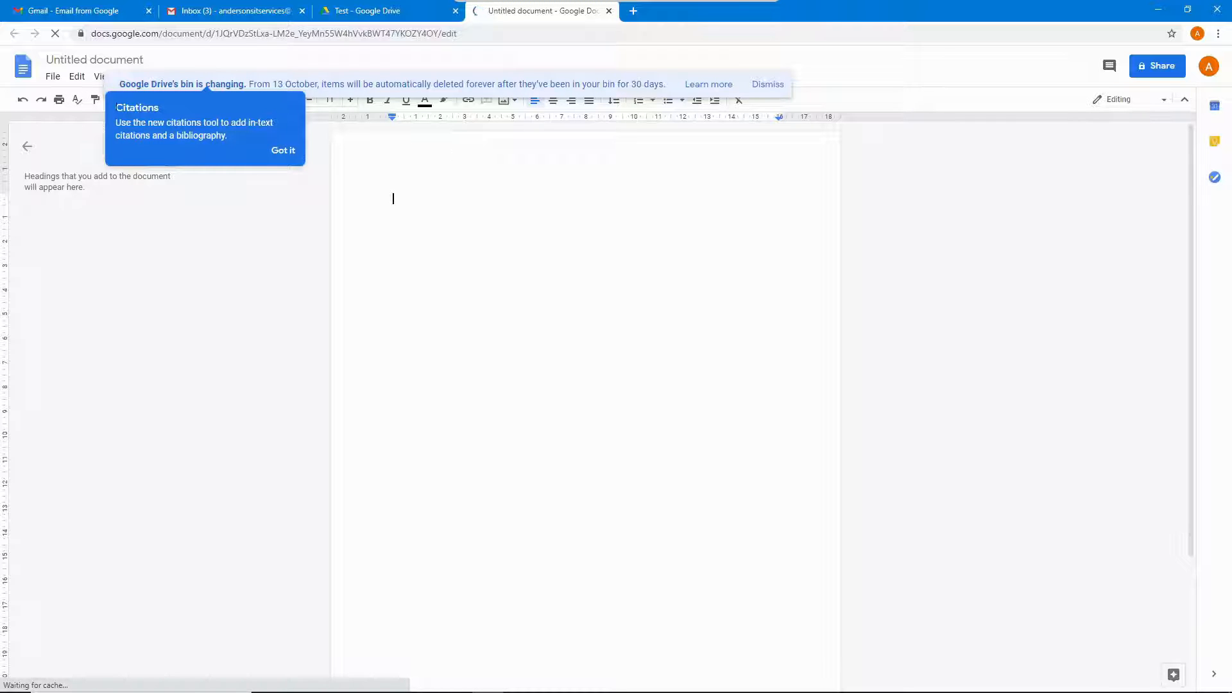
Dismiss the citations tip and bin notice, then type 'Test this file' and a line of random letters
{"action": "left_click", "coordinate": [285, 154]}
{"action": "left_click", "coordinate": [768, 84]}
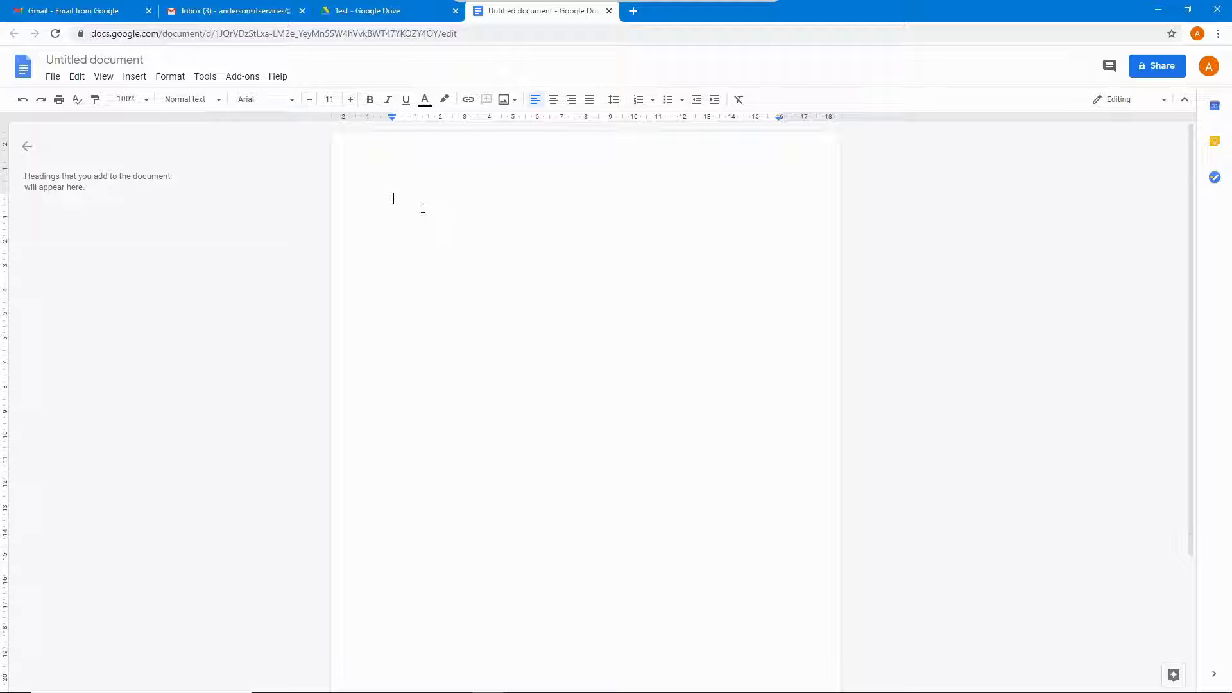
{"action": "type", "text": "Test this file"}
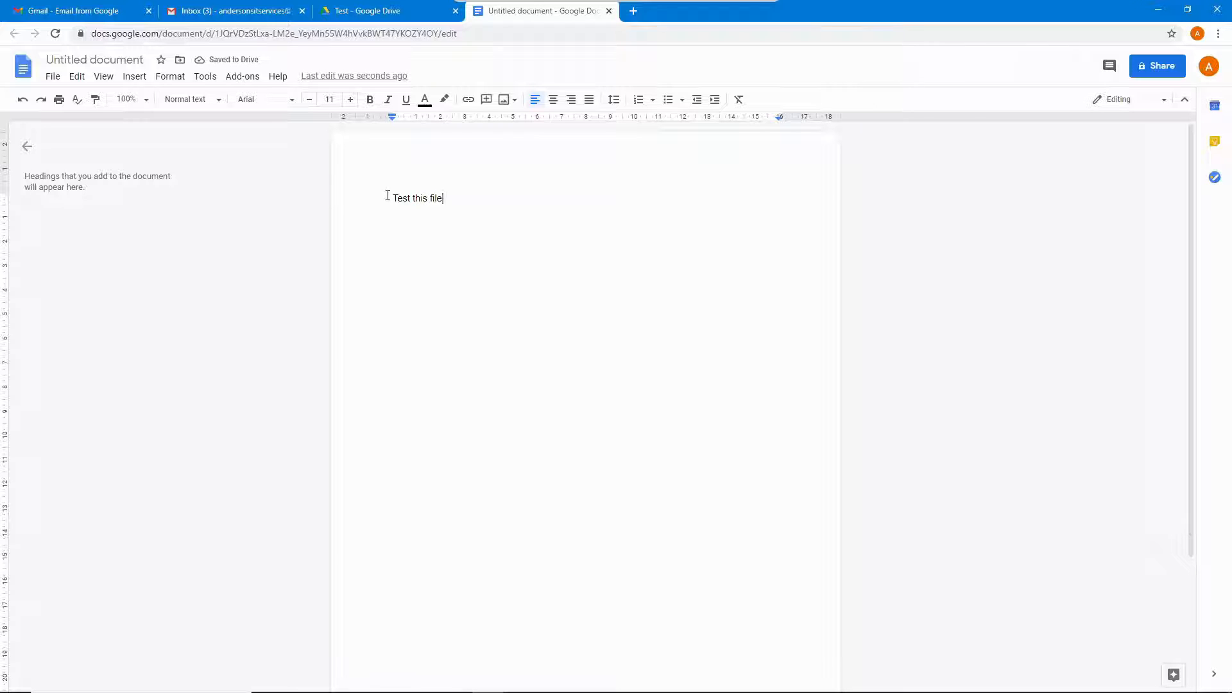
{"action": "key", "text": "Return"}
{"action": "type", "text": "lk\\klsfasklfja"}
{"action": "key", "text": "Return"}
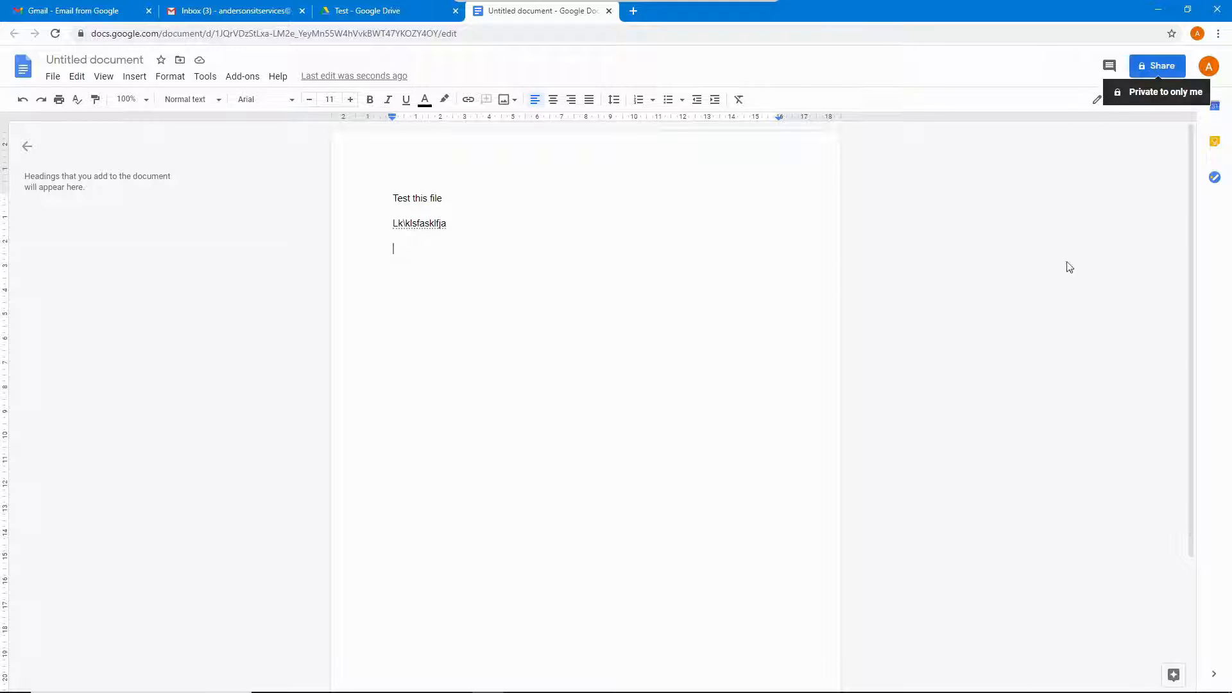
Name the untitled document 'Test file' from the Share prompt and save the name
{"action": "left_click", "coordinate": [1151, 71]}
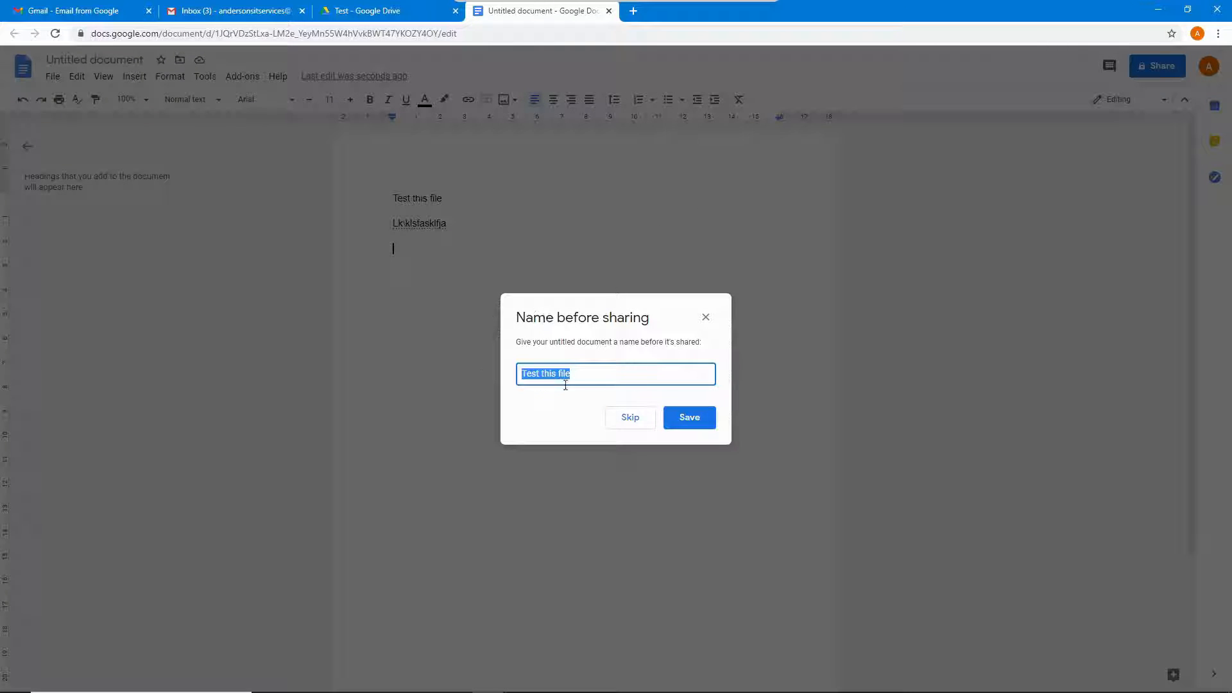
{"action": "type", "text": "Test fil"}
{"action": "left_click", "coordinate": [688, 421]}
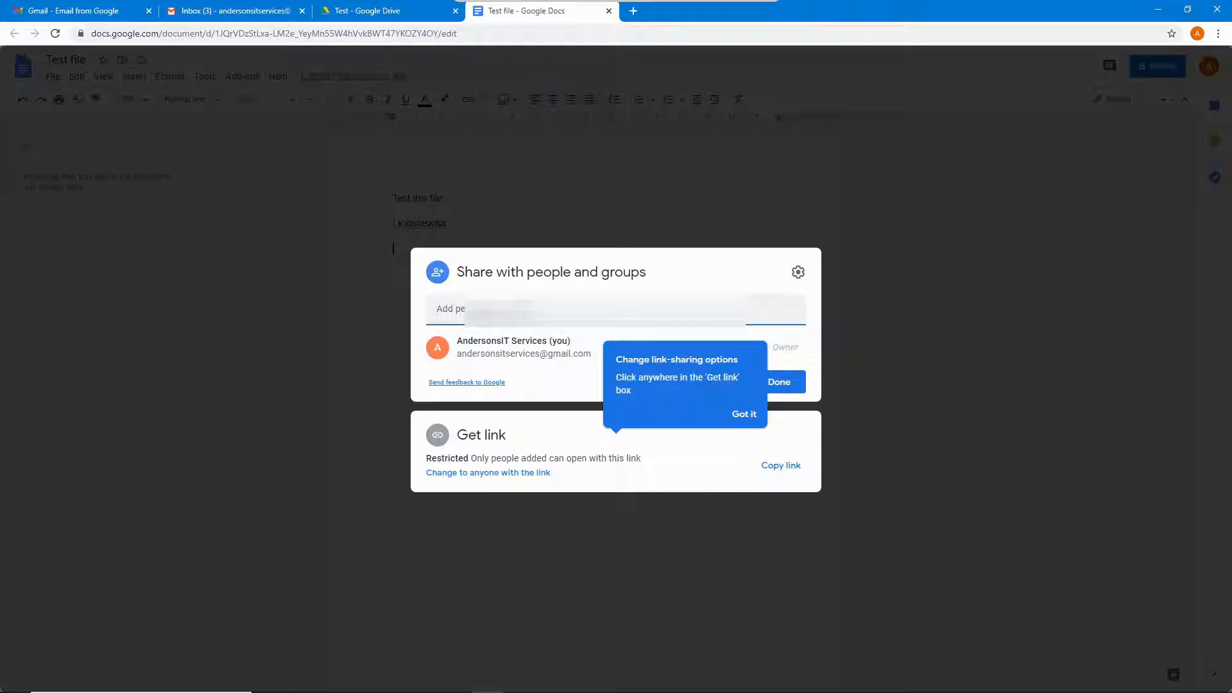
Enter the recipient's e-mail address in Add people and confirm it, dismissing the link-sharing tip
{"action": "type", "text": "admin@"}
{"action": "left_click", "coordinate": [858, 354]}
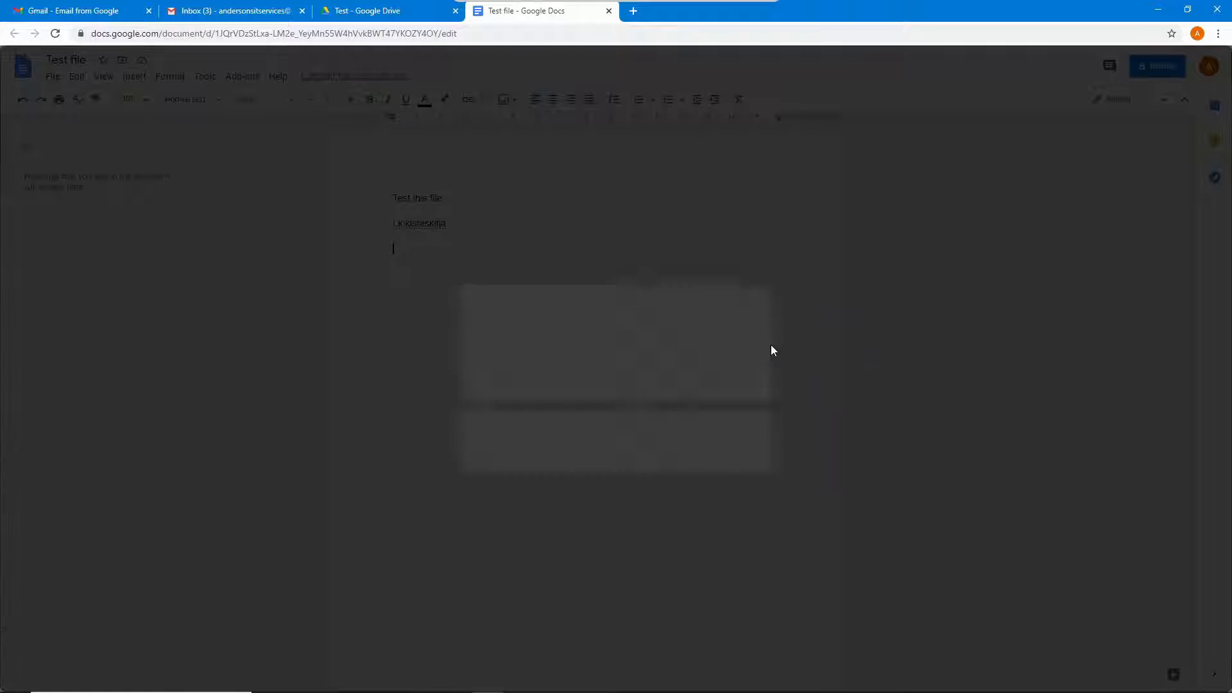
{"action": "left_click", "coordinate": [1157, 65]}
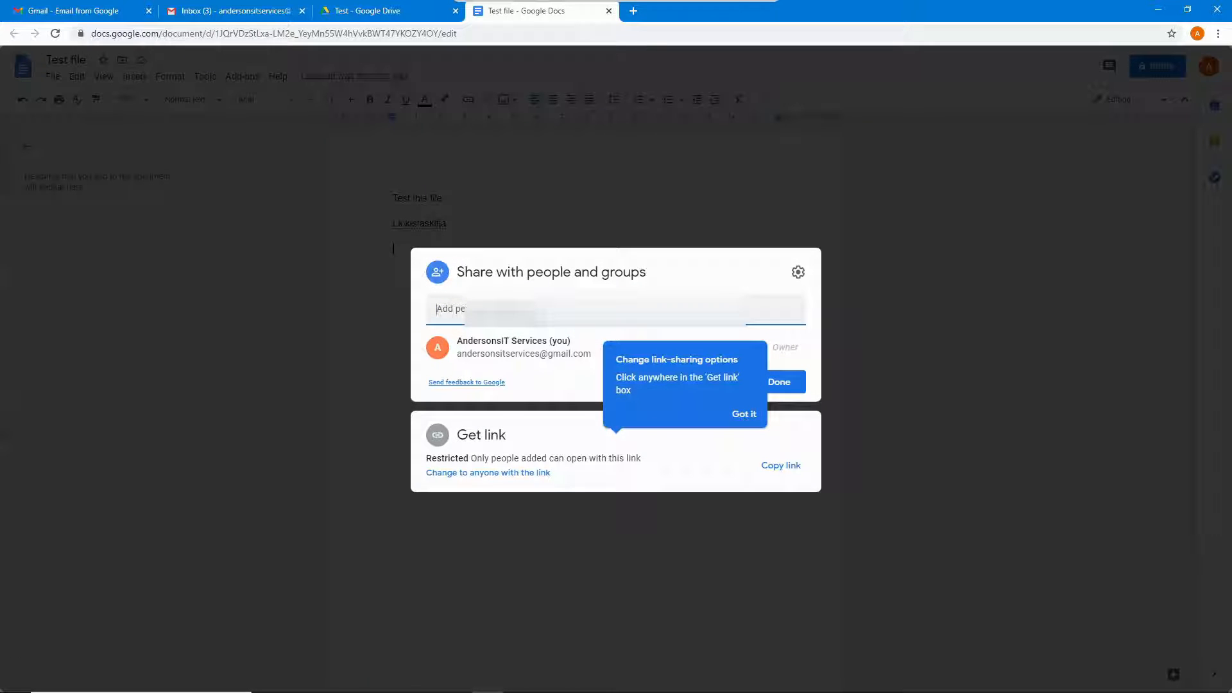
{"action": "type", "text": "admin@..."}
{"action": "left_click", "coordinate": [743, 414]}
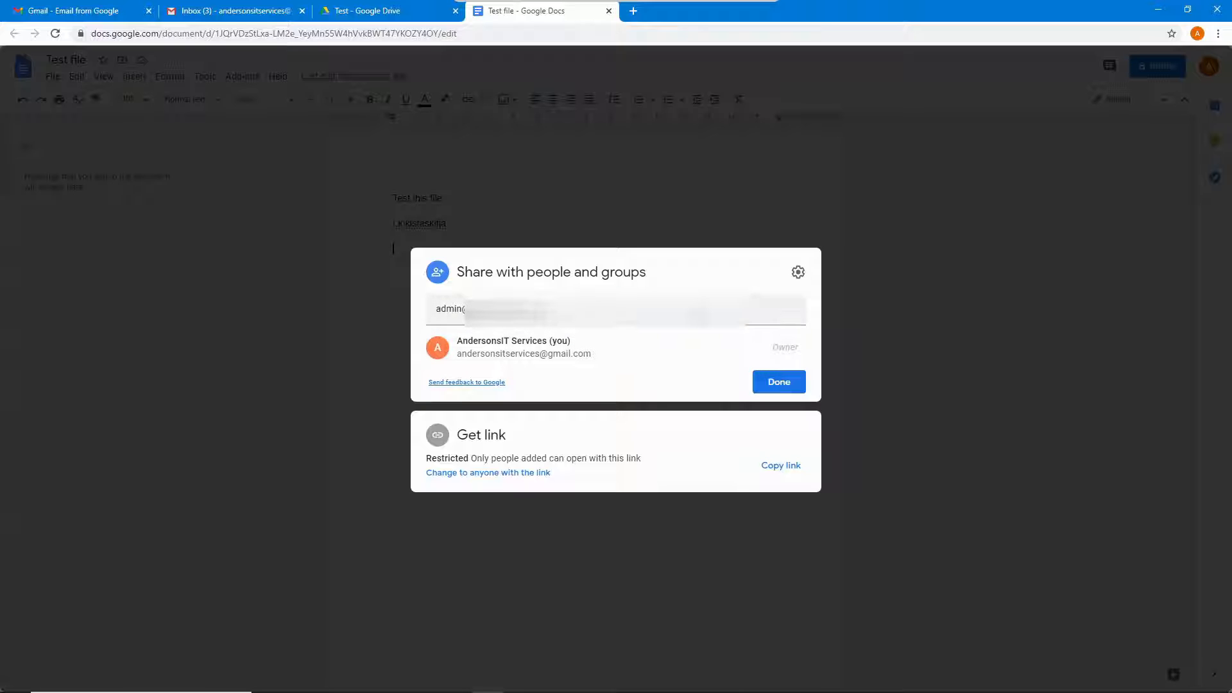
{"action": "key", "text": "Return"}
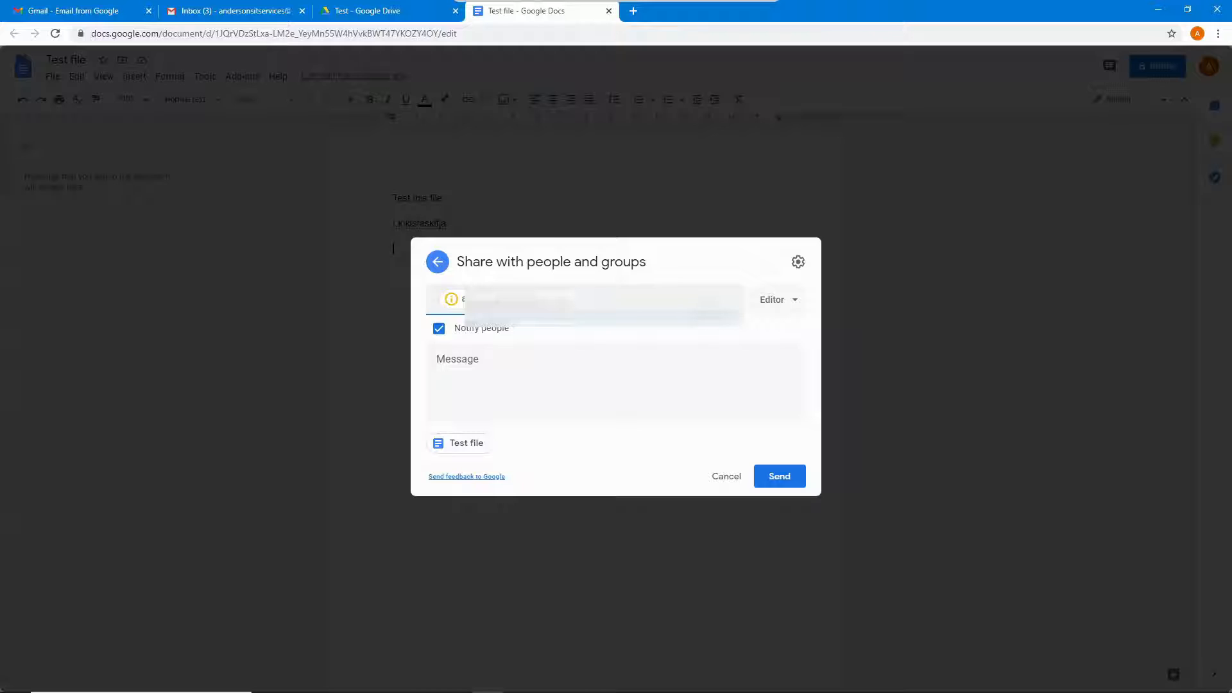
Switch the recipient's role to Viewer, then back to Editor
{"action": "left_click", "coordinate": [795, 306]}
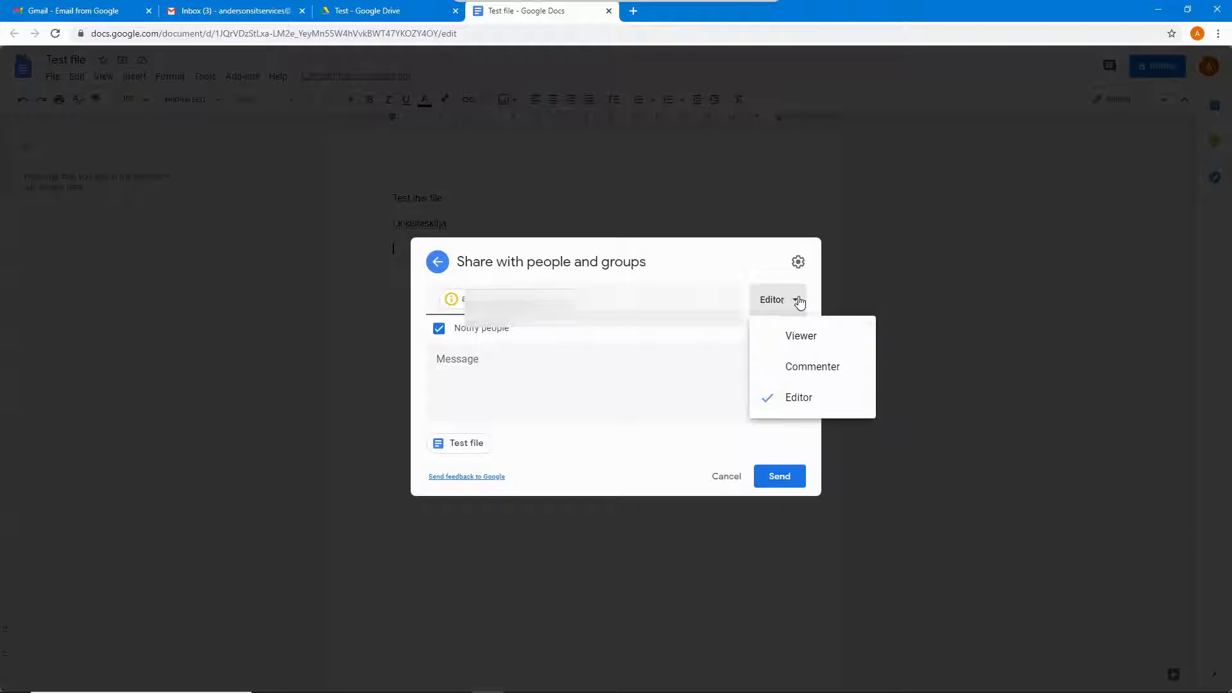
{"action": "left_click", "coordinate": [791, 340]}
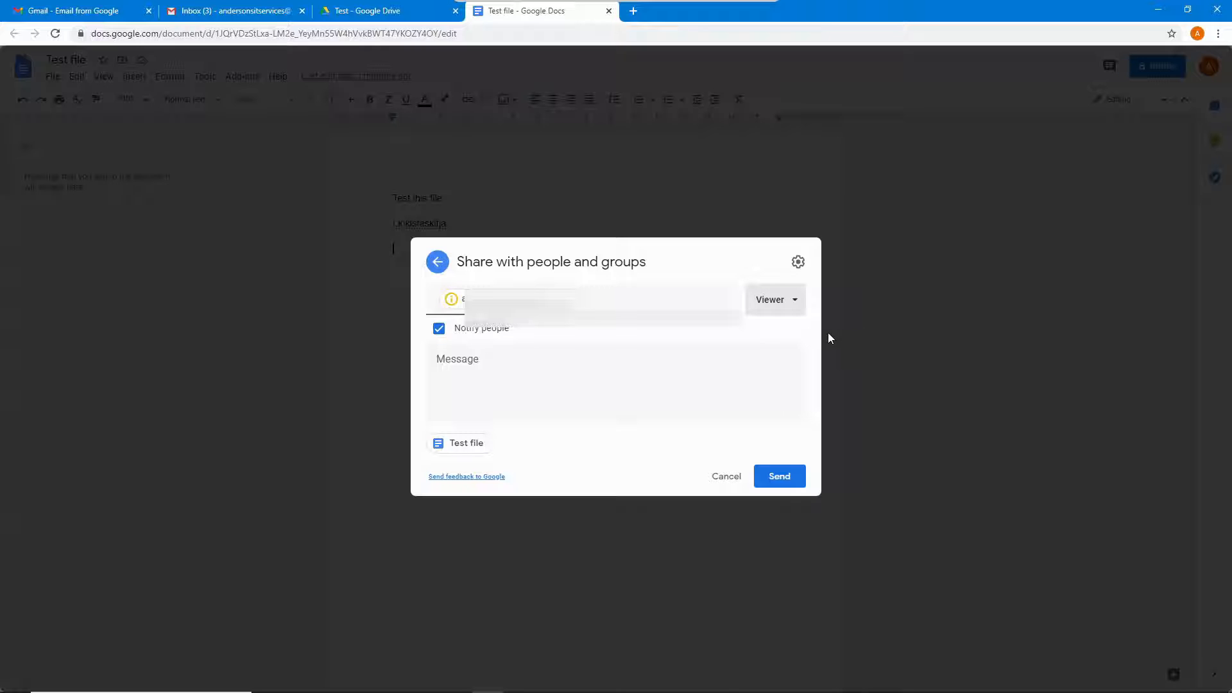
{"action": "left_click", "coordinate": [798, 305]}
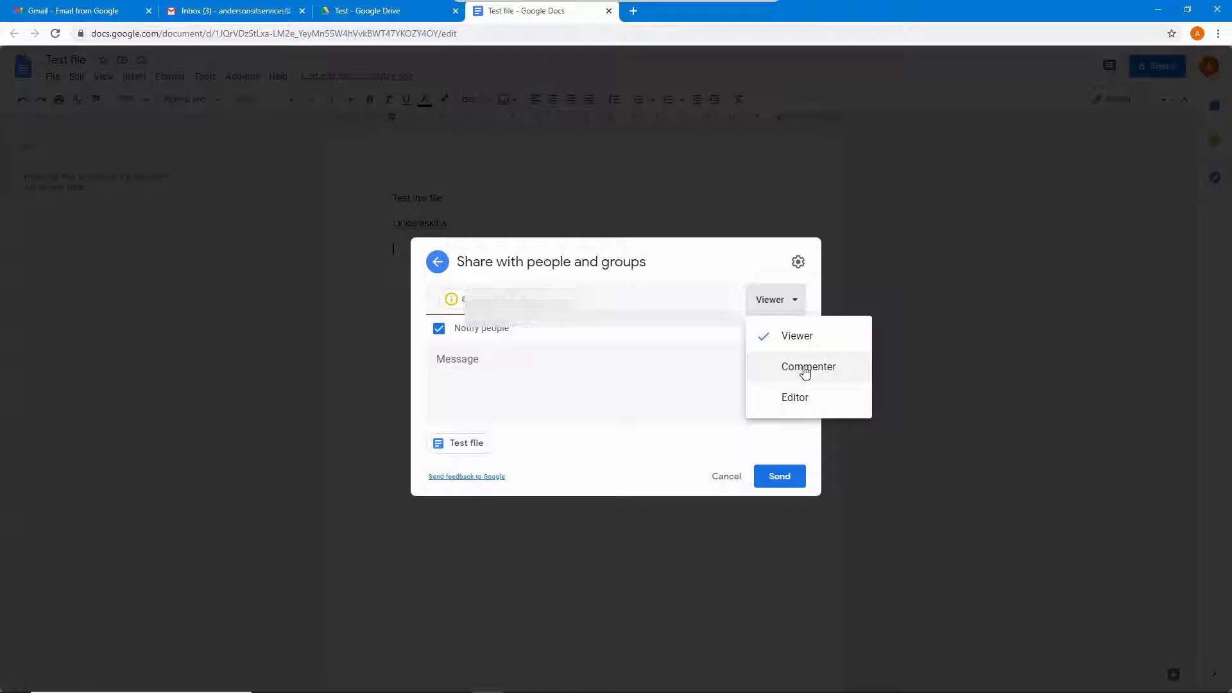
{"action": "left_click", "coordinate": [799, 399]}
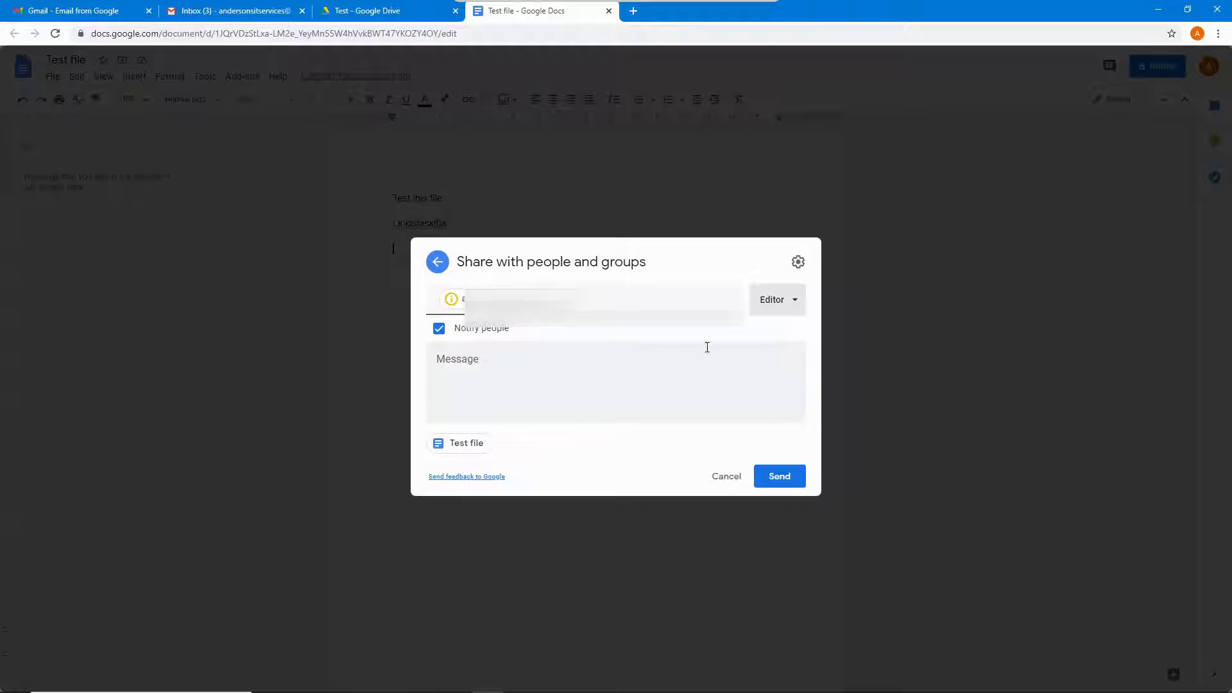
Add the message 'Hi I'm sharing this with you' and send the invitation
{"action": "left_click", "coordinate": [511, 359]}
{"action": "type", "text": "H"}
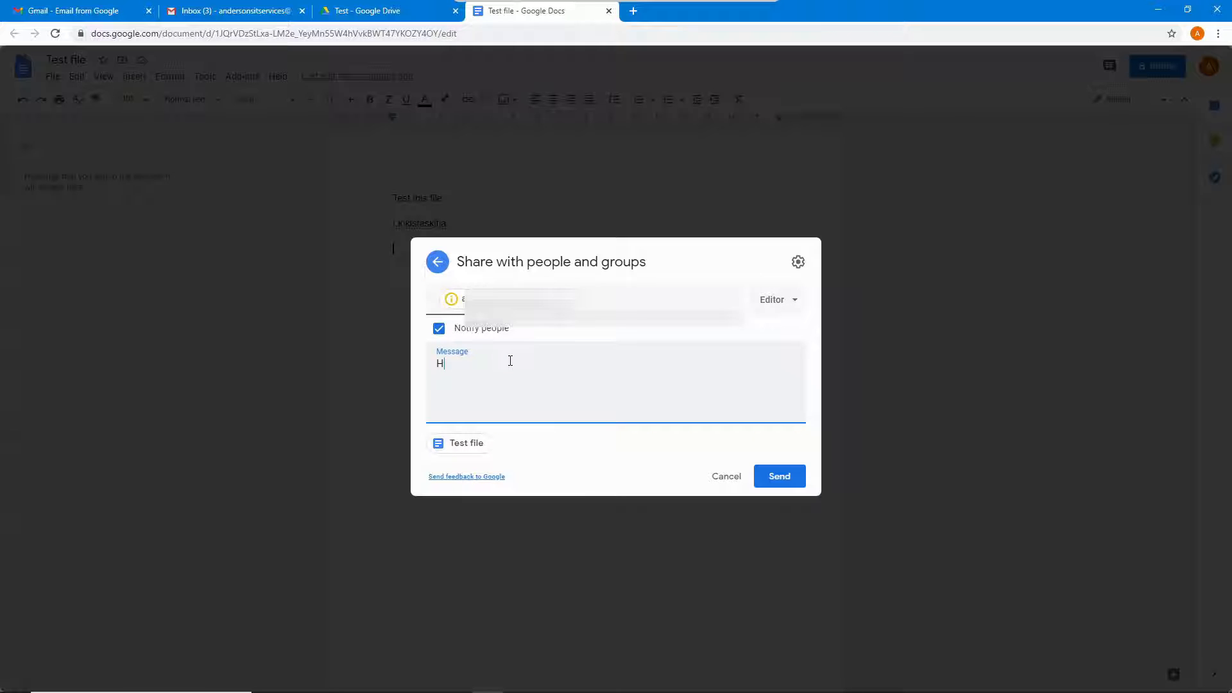
{"action": "type", "text": "i I'm sharing this with you"}
{"action": "left_click", "coordinate": [782, 478]}
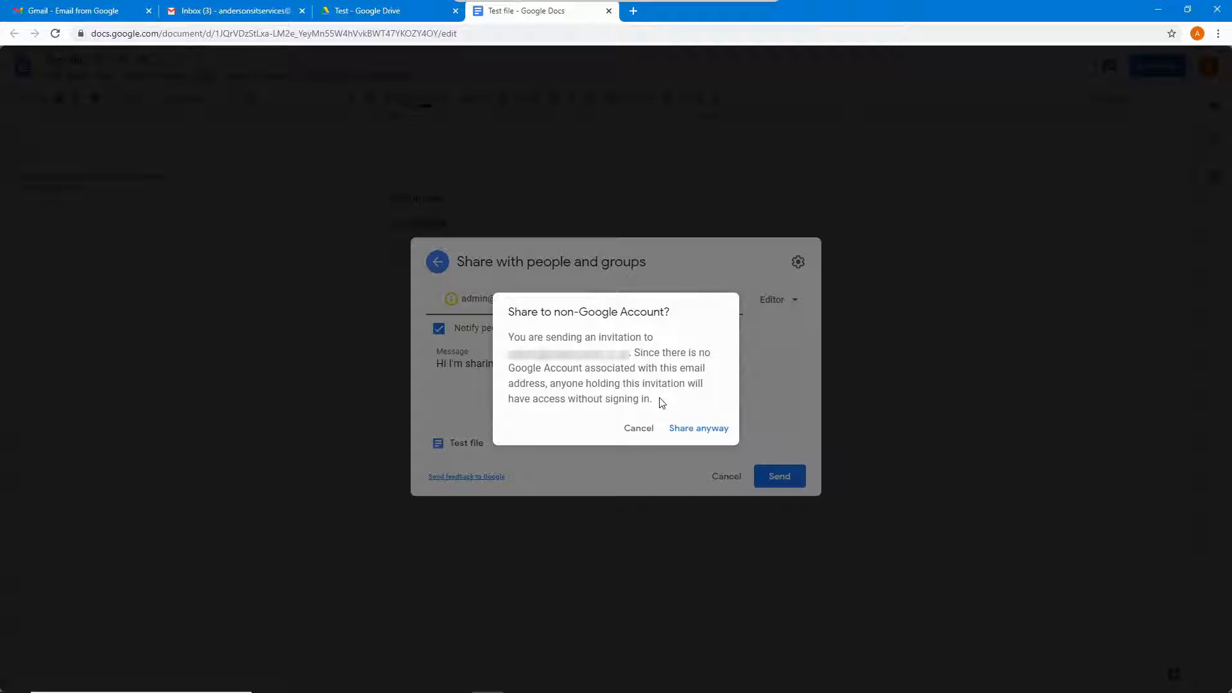
Choose Share anyway to share Test file with the non-Google account
{"action": "left_click", "coordinate": [682, 428]}
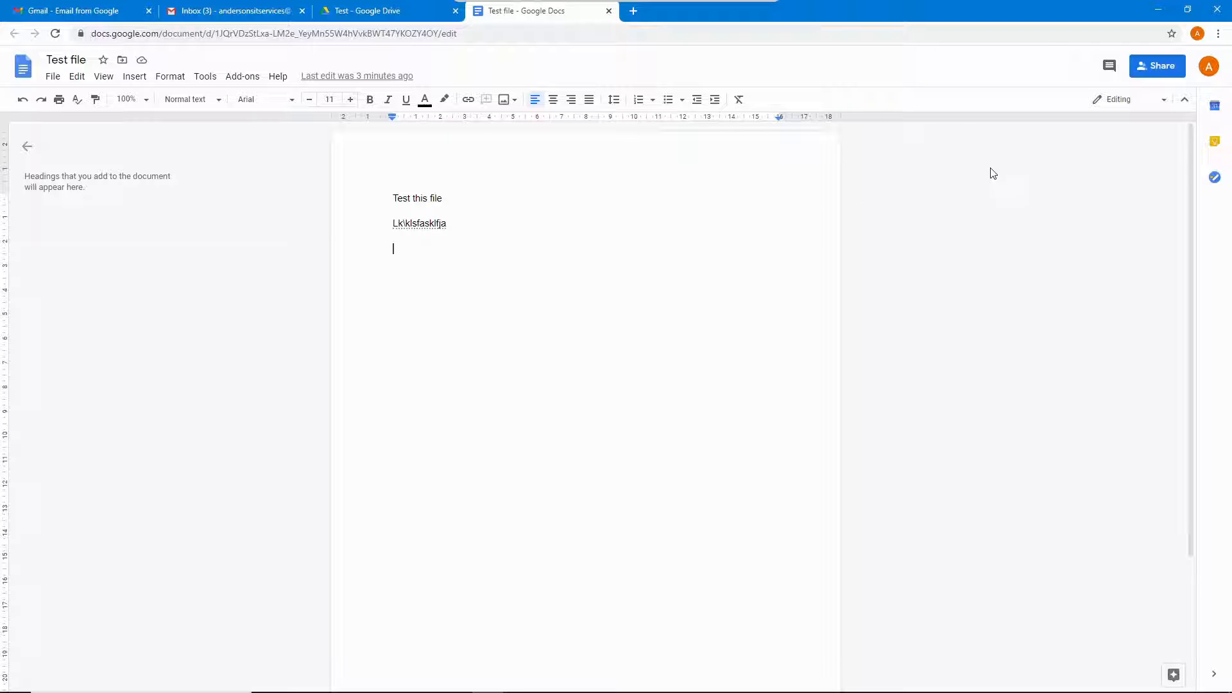
Downgrade the recipient's access on Test file from Editor to Viewer and save
{"action": "left_click", "coordinate": [1152, 73]}
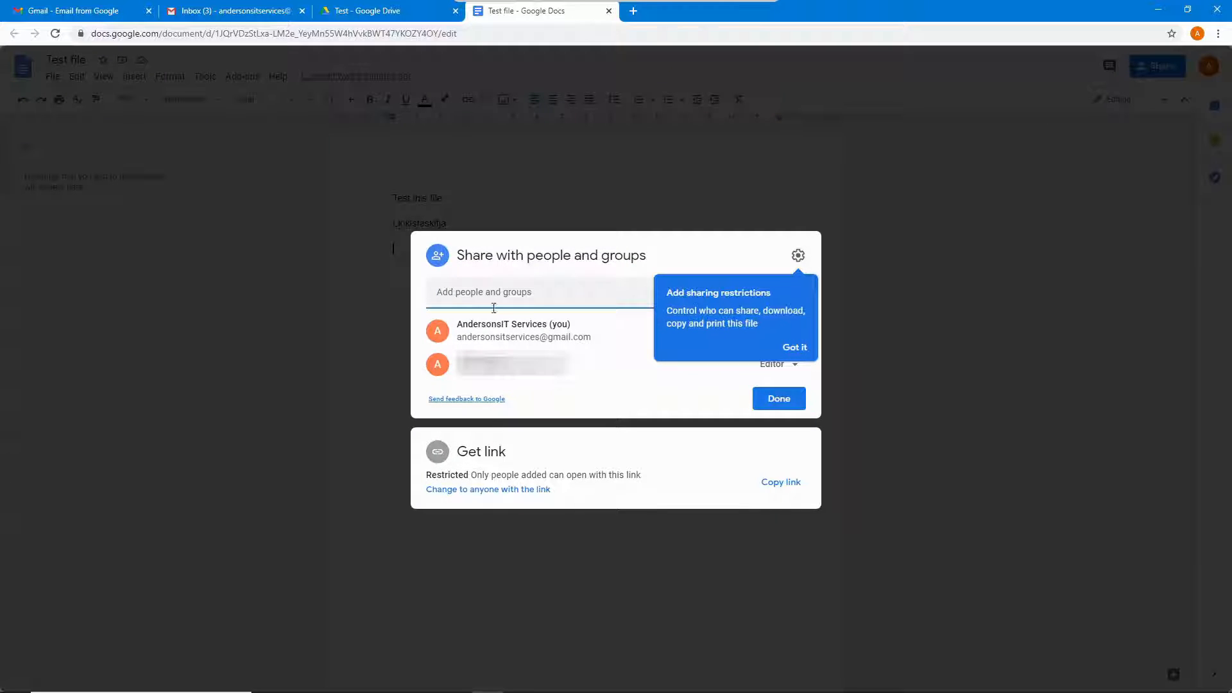
{"action": "left_click", "coordinate": [794, 346]}
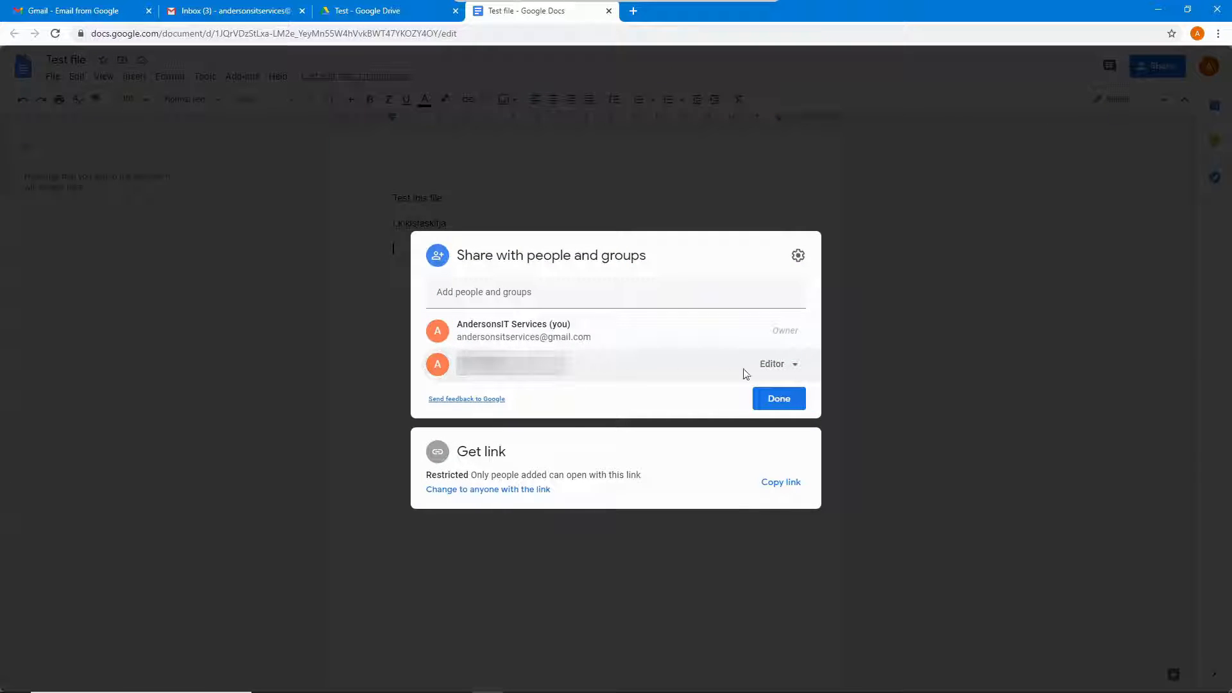
{"action": "left_click", "coordinate": [797, 371]}
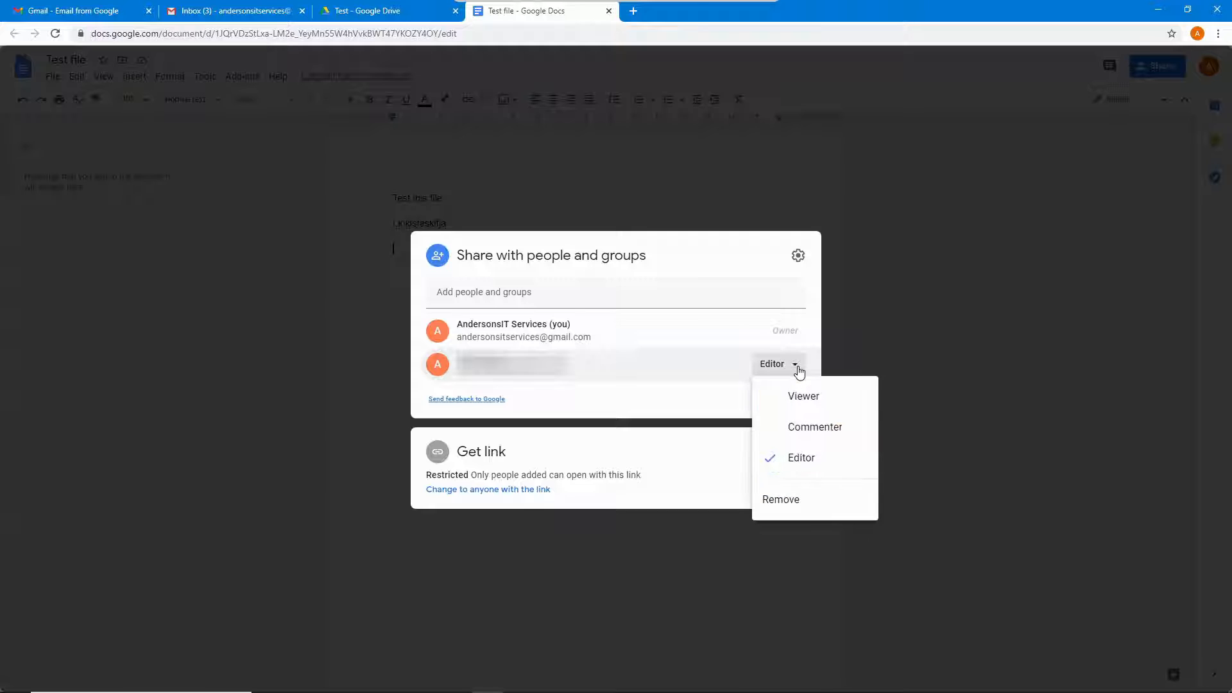
{"action": "left_click", "coordinate": [791, 399]}
{"action": "left_click", "coordinate": [784, 402]}
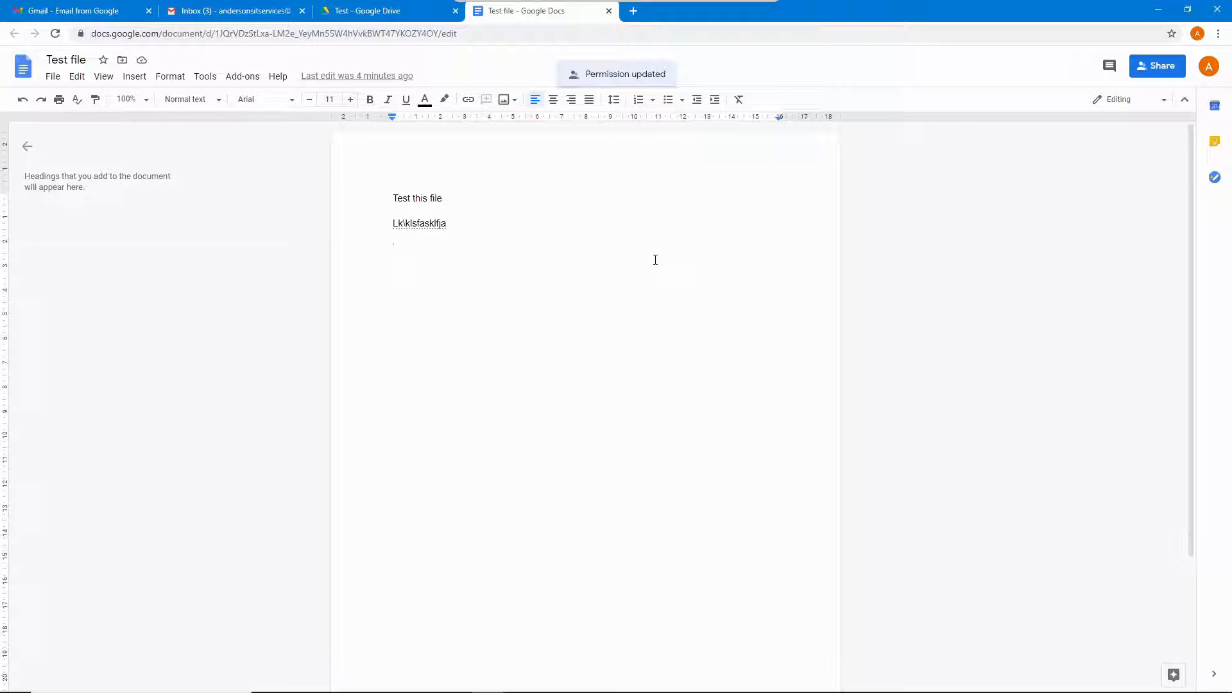
Copy the Test file link from the Share dialog, then close it with Done
{"action": "left_click", "coordinate": [1163, 67]}
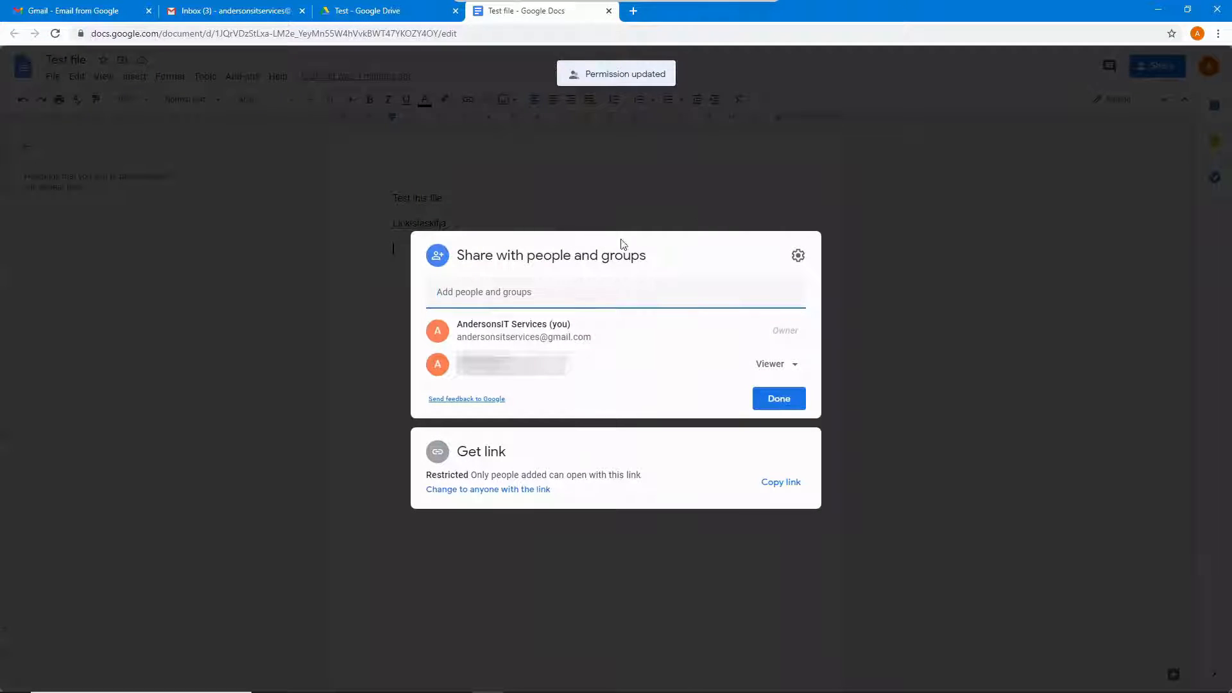
{"action": "left_click", "coordinate": [779, 487]}
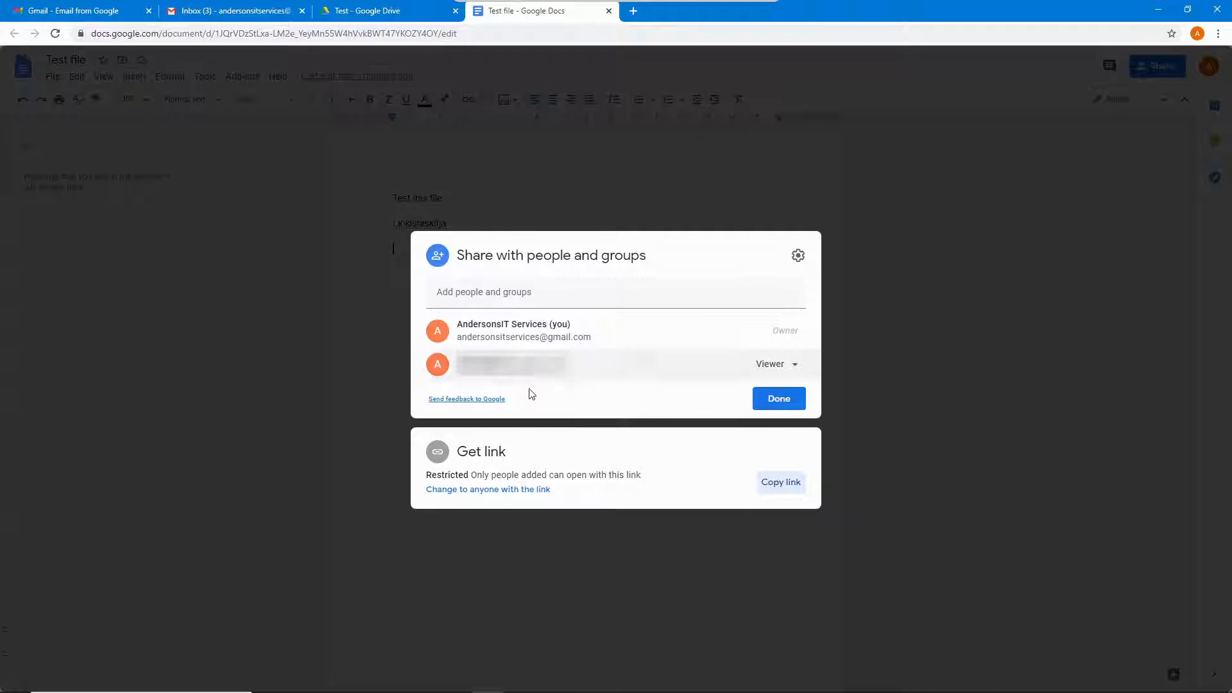
{"action": "left_click", "coordinate": [779, 398]}
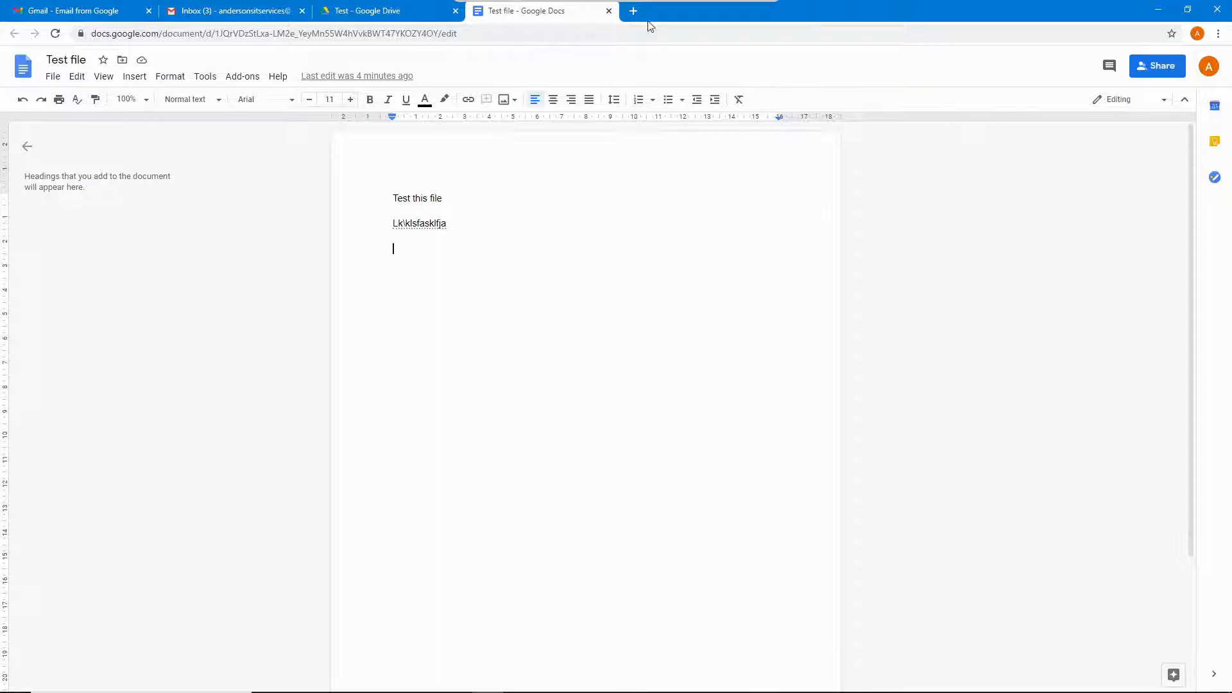
Close the Test file tab to return to the Drive Test folder
{"action": "left_click", "coordinate": [609, 13]}
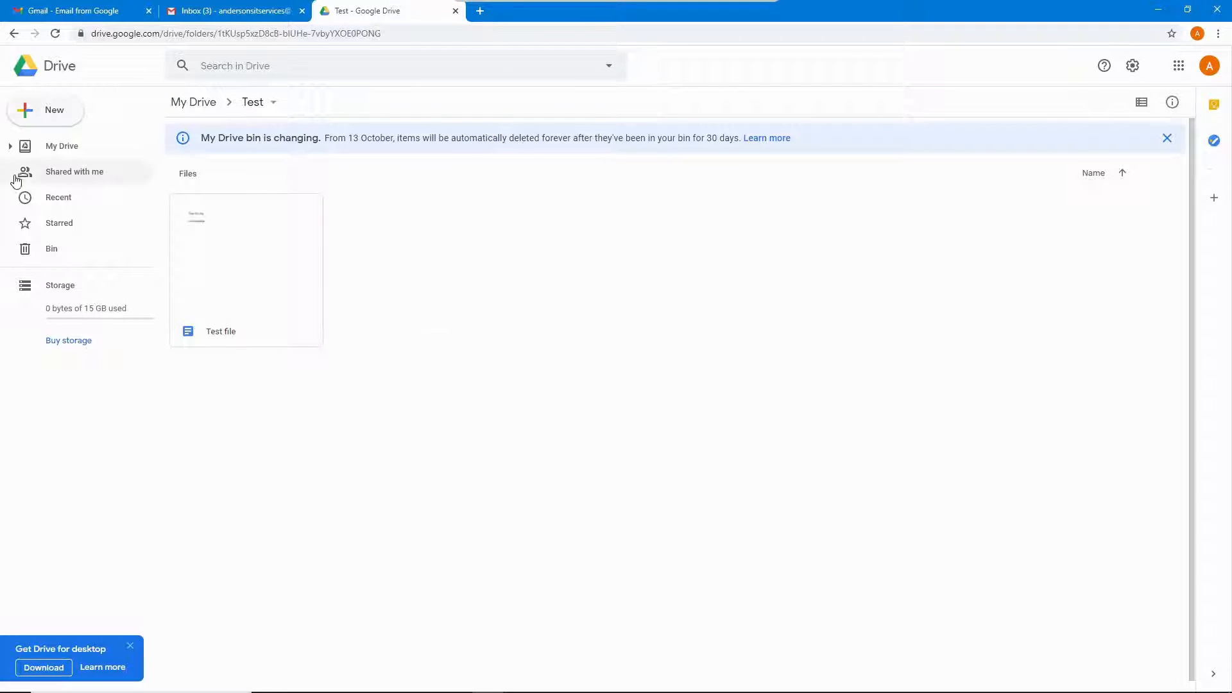
Create a new folder named Test2 in the Test folder
{"action": "left_click", "coordinate": [35, 119]}
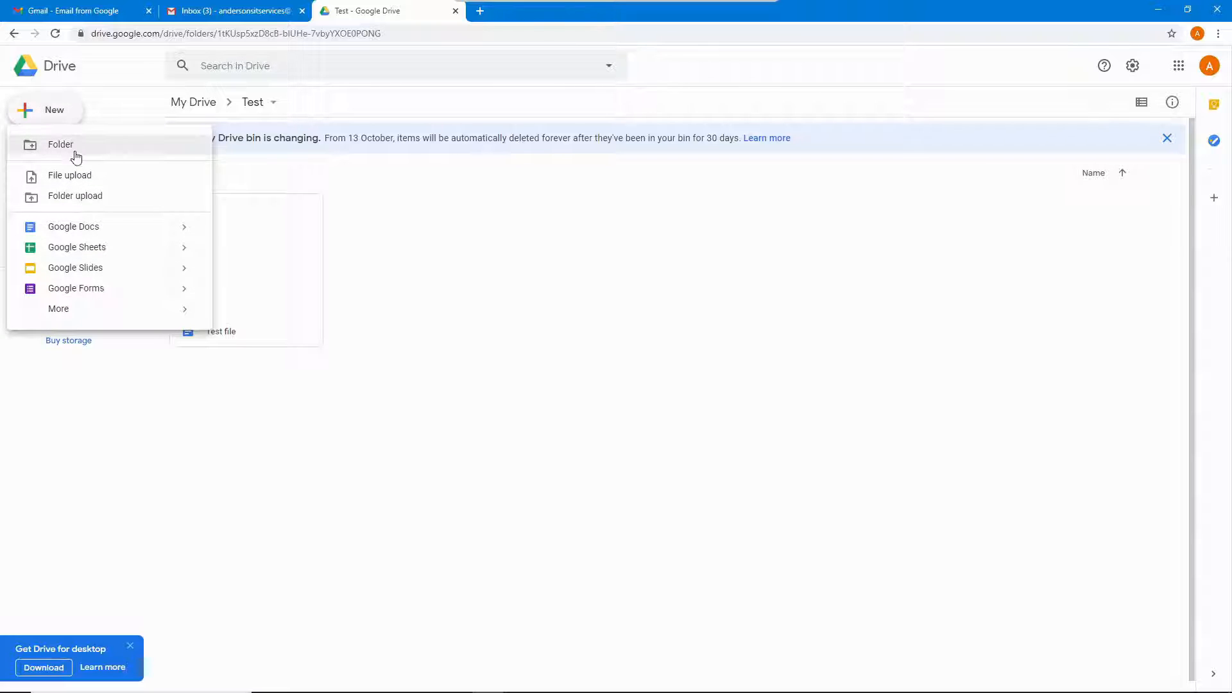
{"action": "left_click", "coordinate": [62, 145]}
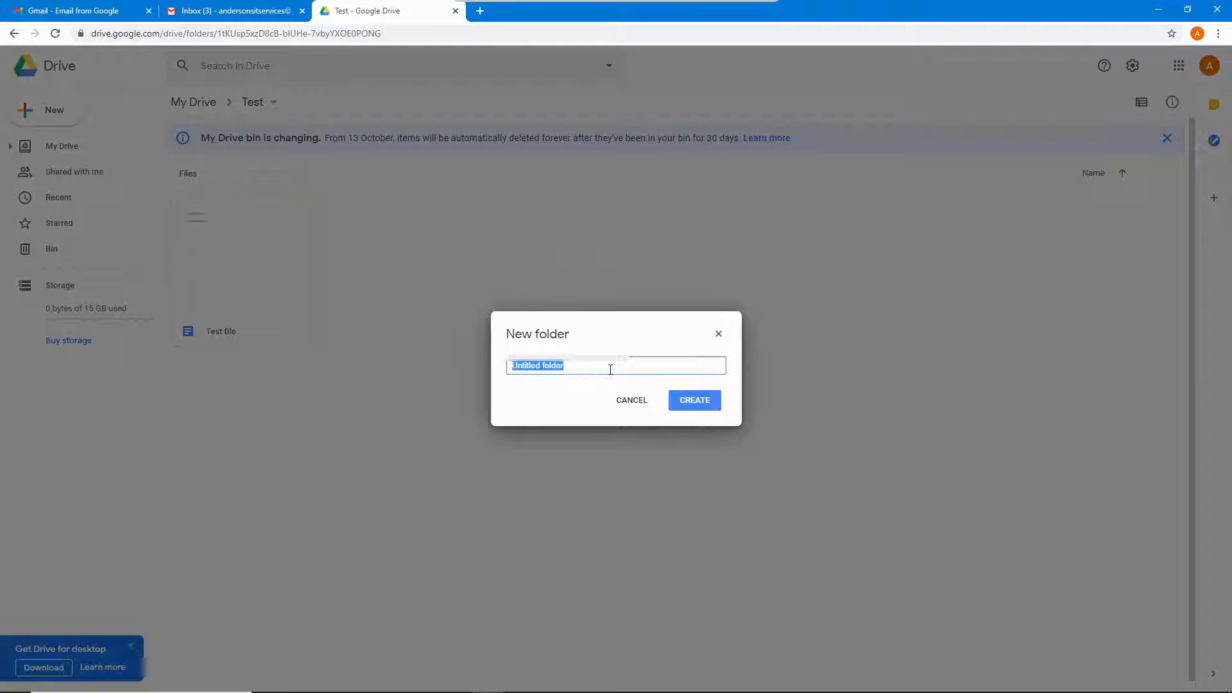
{"action": "type", "text": "Test2"}
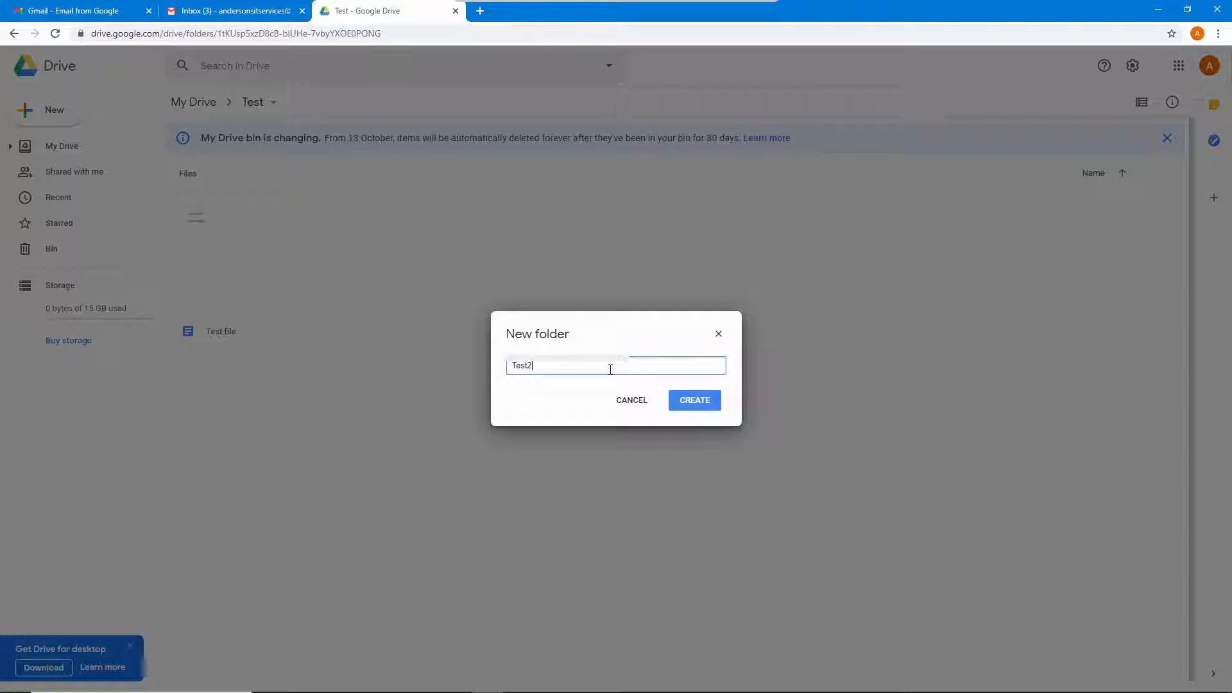
{"action": "key", "text": "Return"}
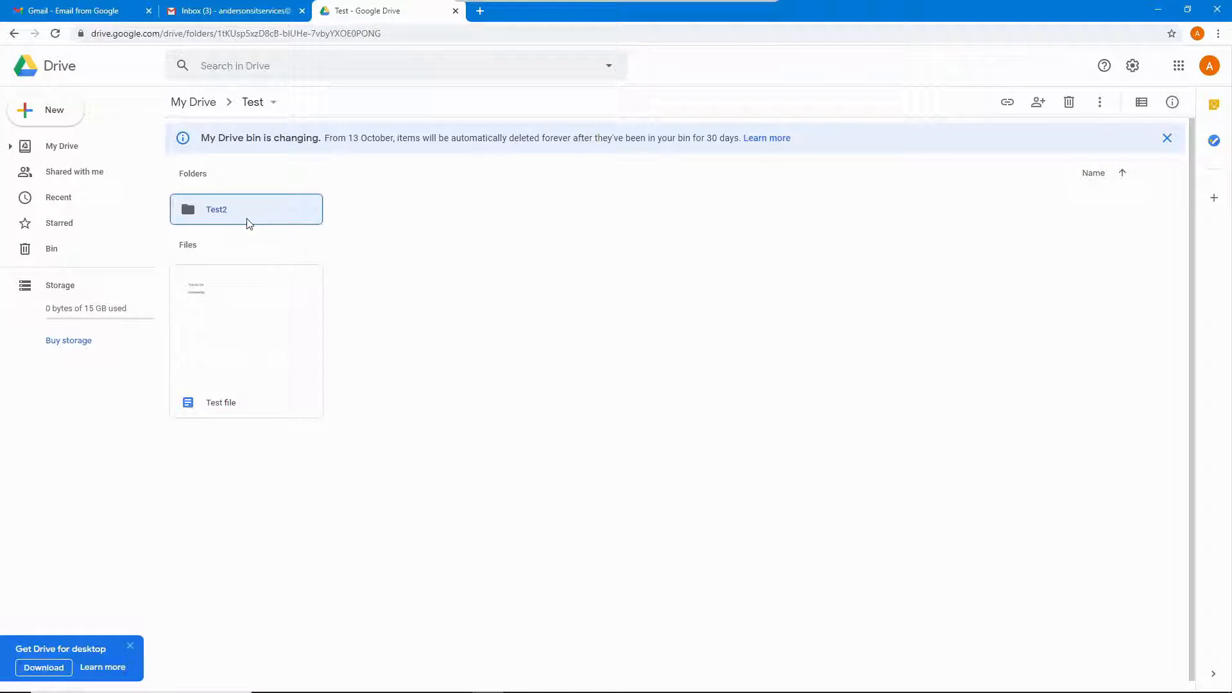
Open Test2, then go back via My Drive into the Test folder
{"action": "double_click", "coordinate": [226, 213]}
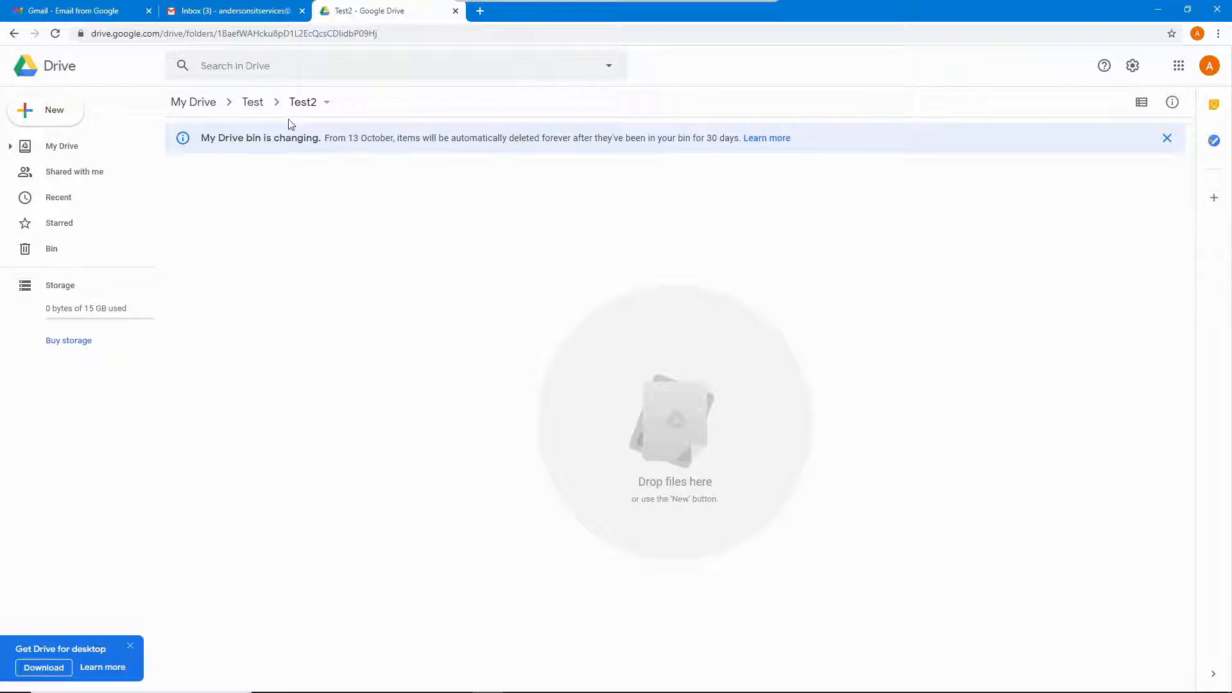
{"action": "left_click", "coordinate": [202, 108]}
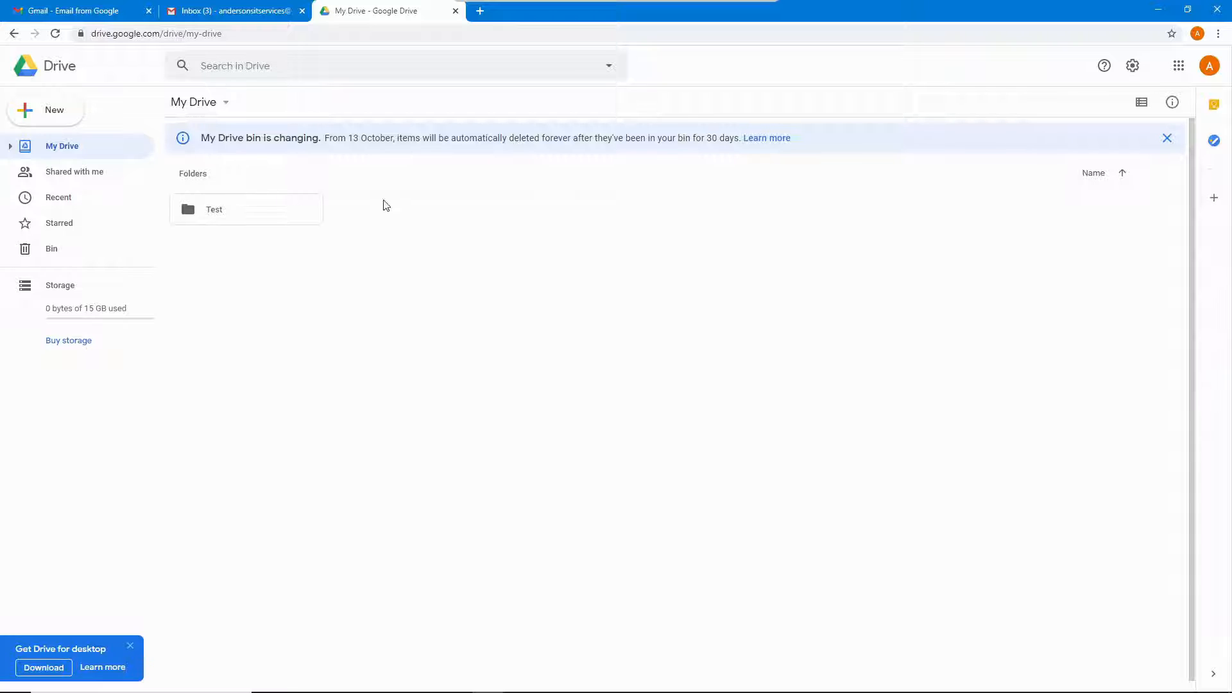
{"action": "double_click", "coordinate": [206, 211]}
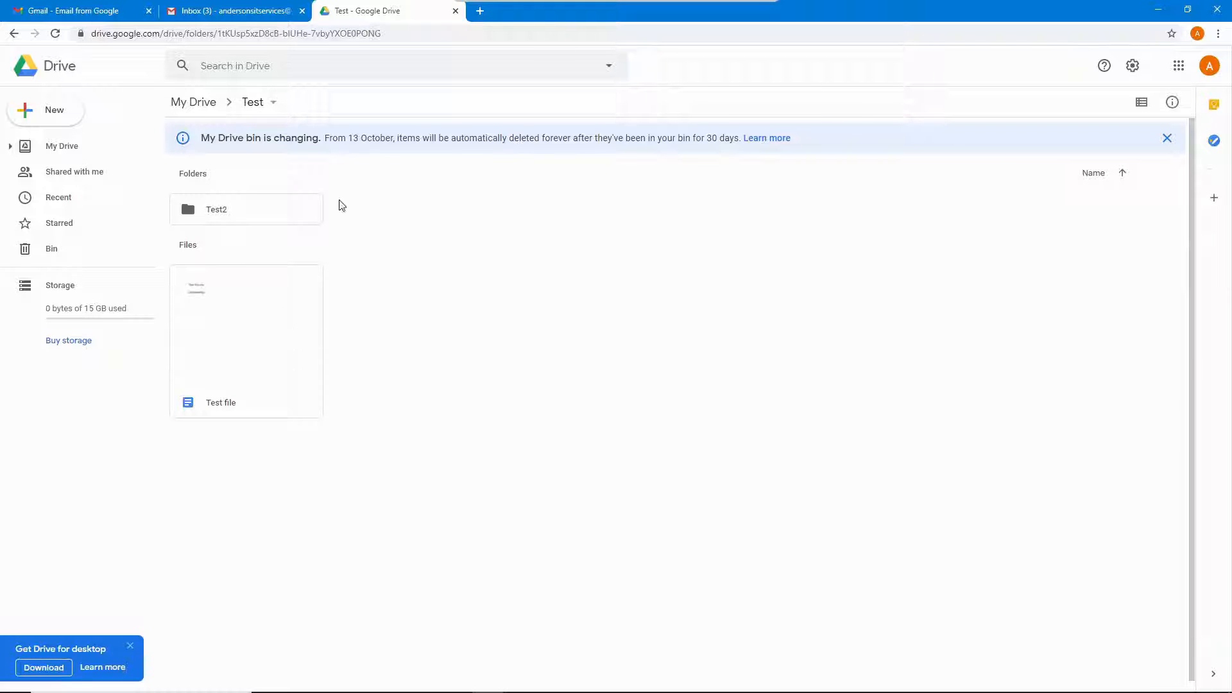
Move Test file into My Drive > Test > Test2, then open Test2 to confirm it arrived
{"action": "right_click", "coordinate": [242, 325]}
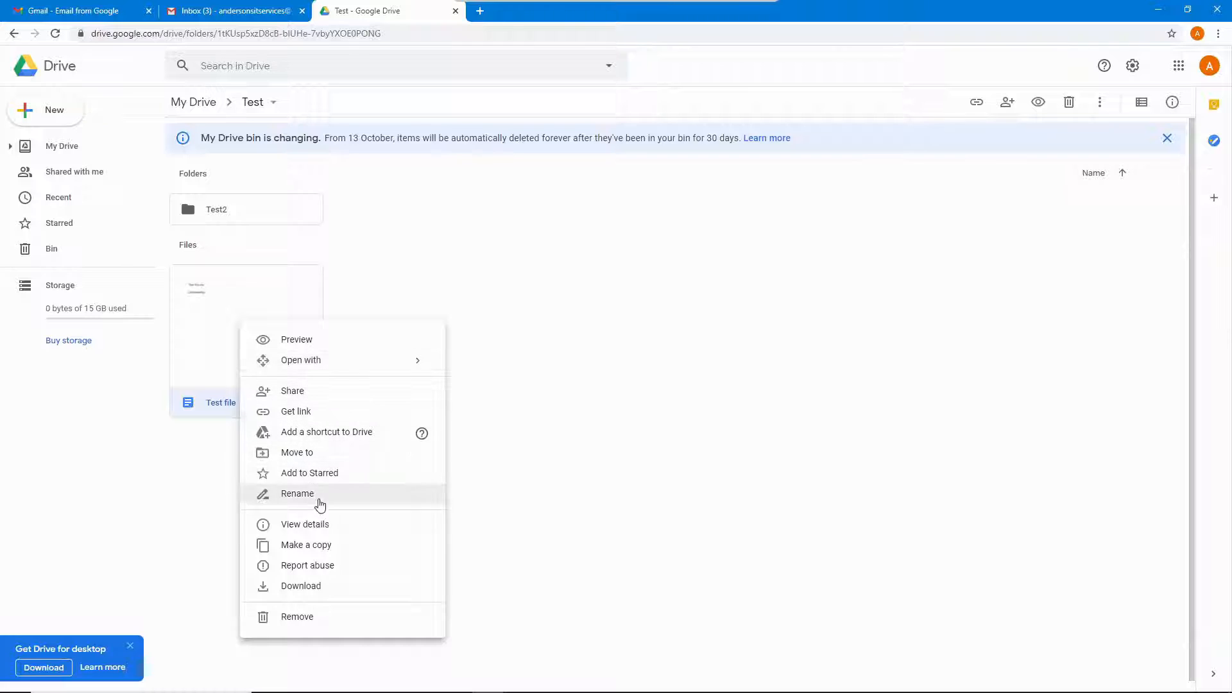
{"action": "left_click", "coordinate": [312, 455]}
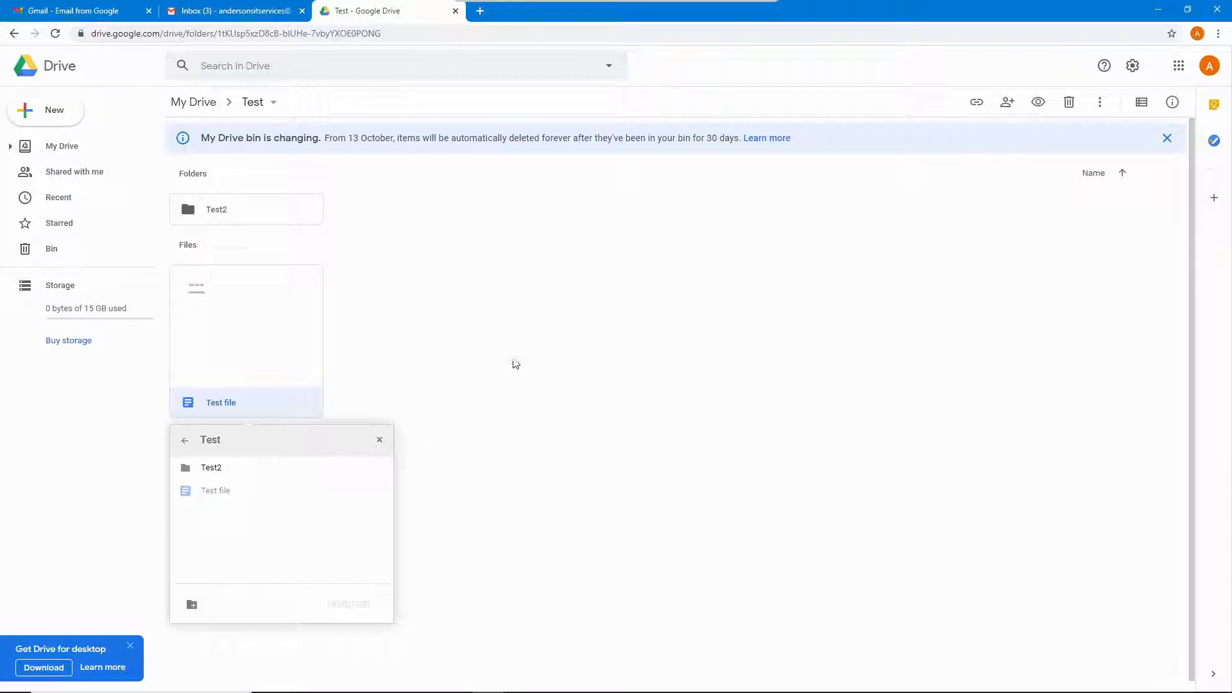
{"action": "left_click", "coordinate": [185, 443]}
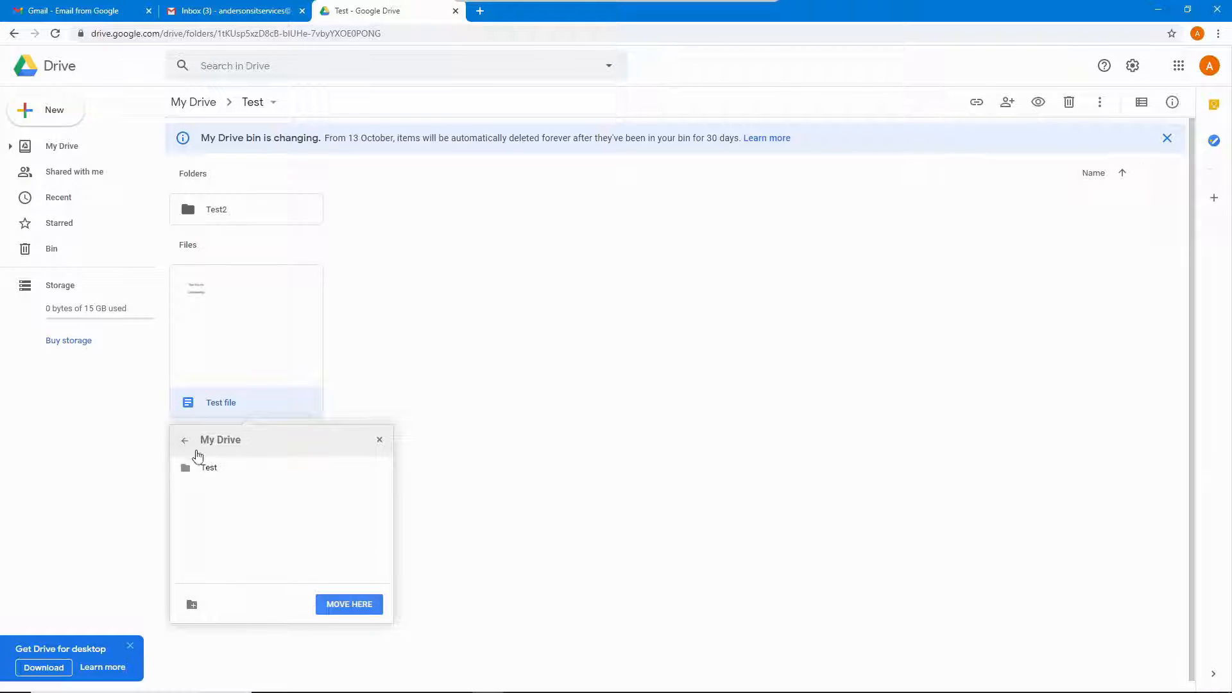
{"action": "left_click", "coordinate": [364, 473]}
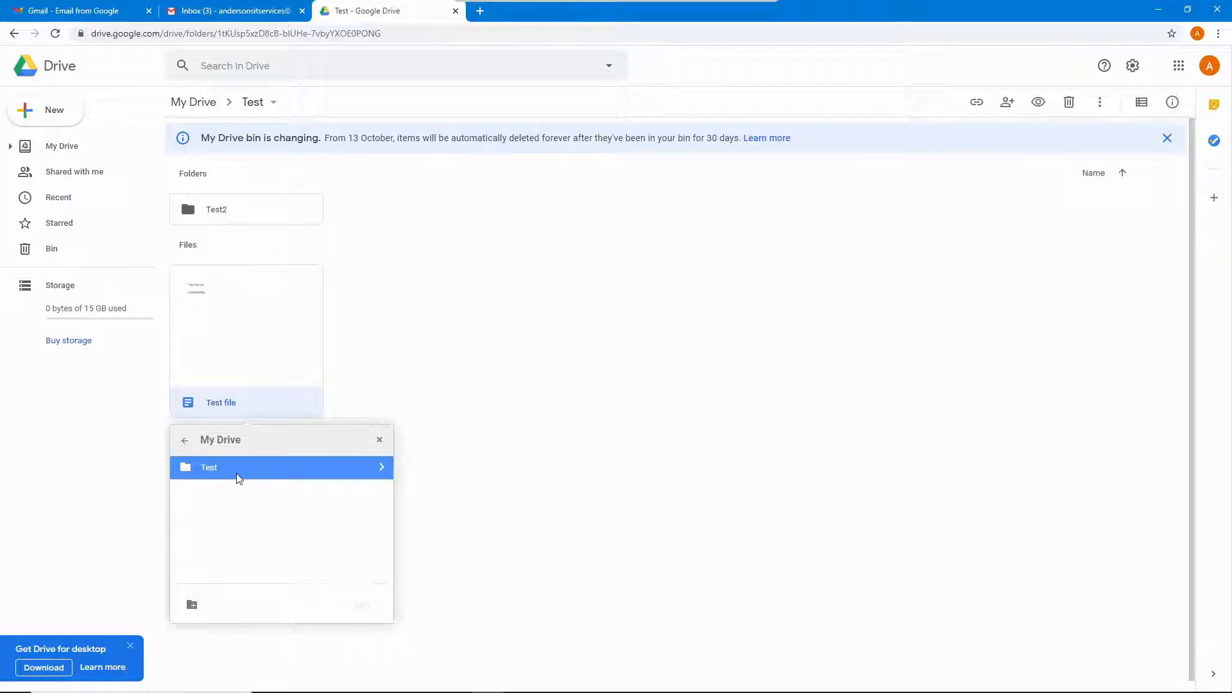
{"action": "left_click", "coordinate": [381, 469]}
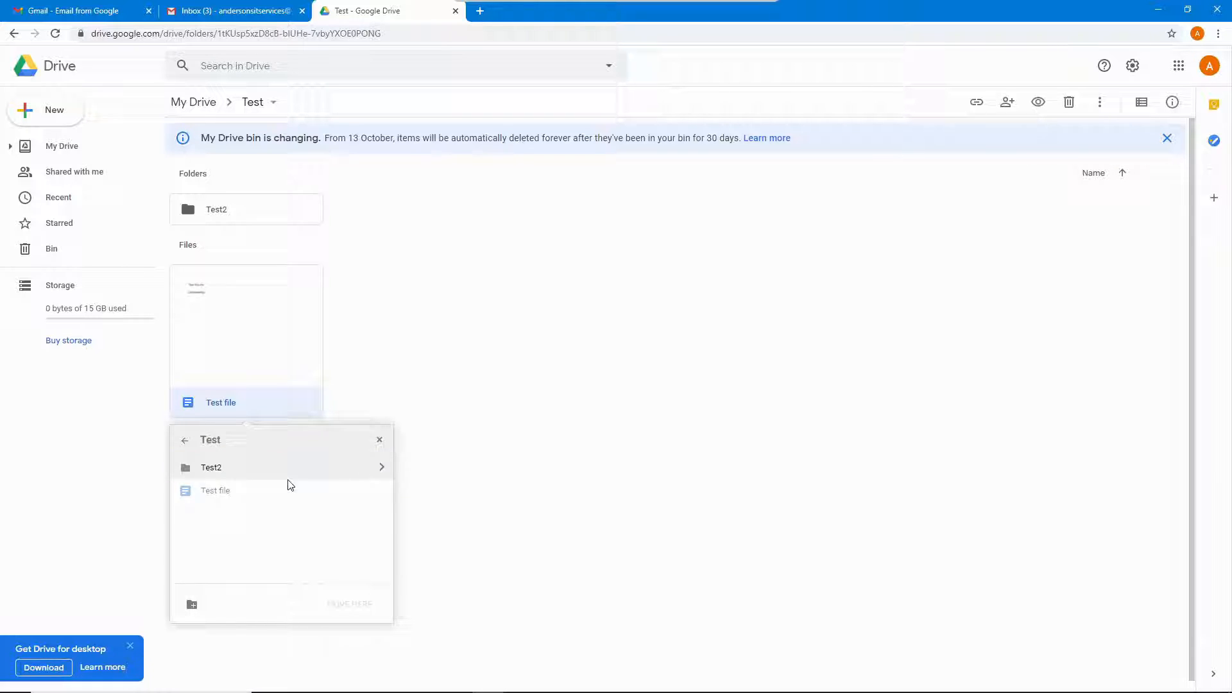
{"action": "left_click", "coordinate": [218, 466]}
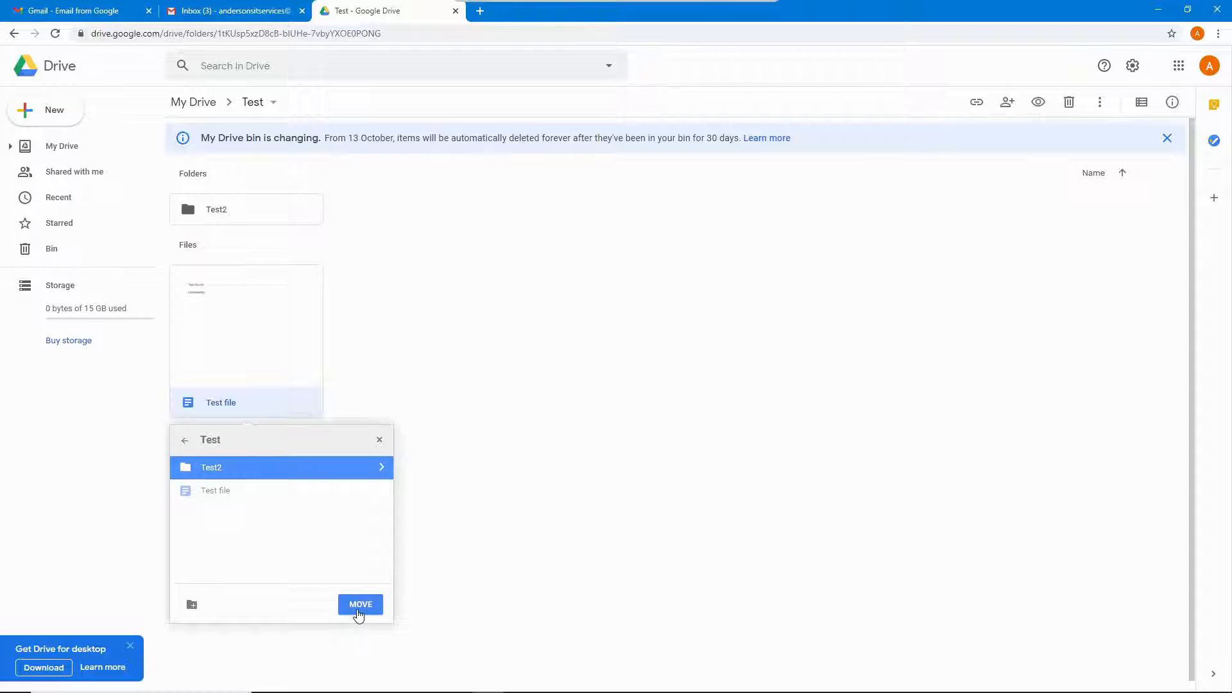
{"action": "left_click", "coordinate": [359, 606]}
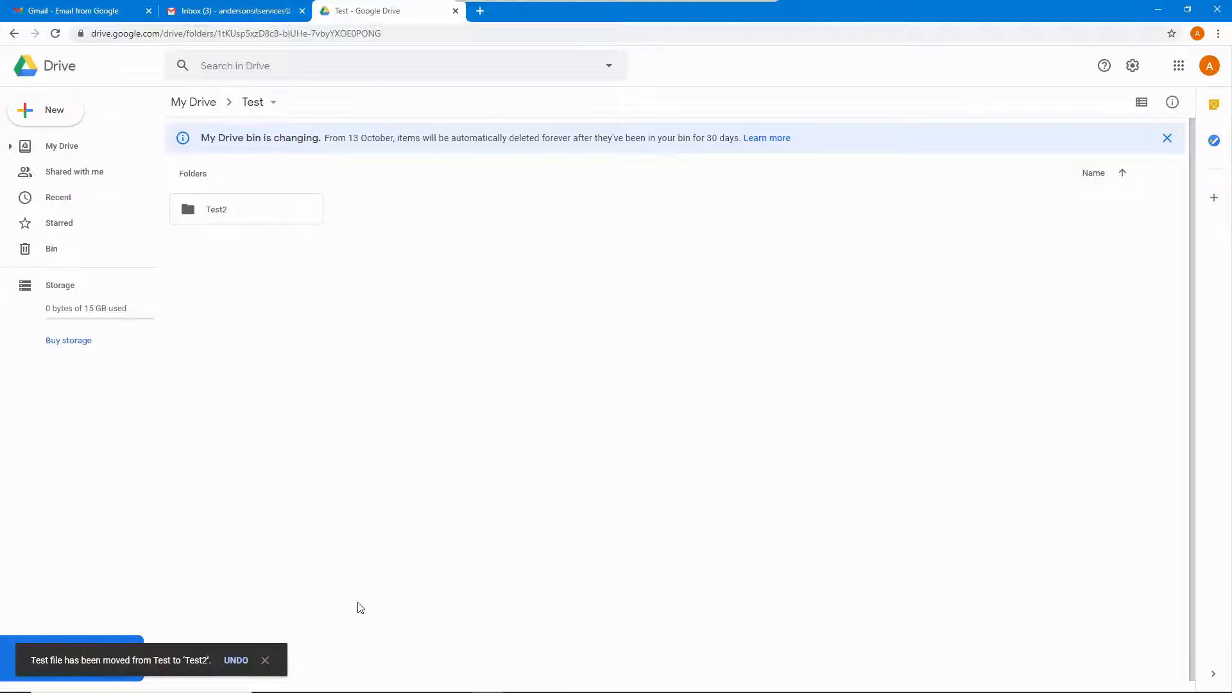
{"action": "double_click", "coordinate": [224, 211]}
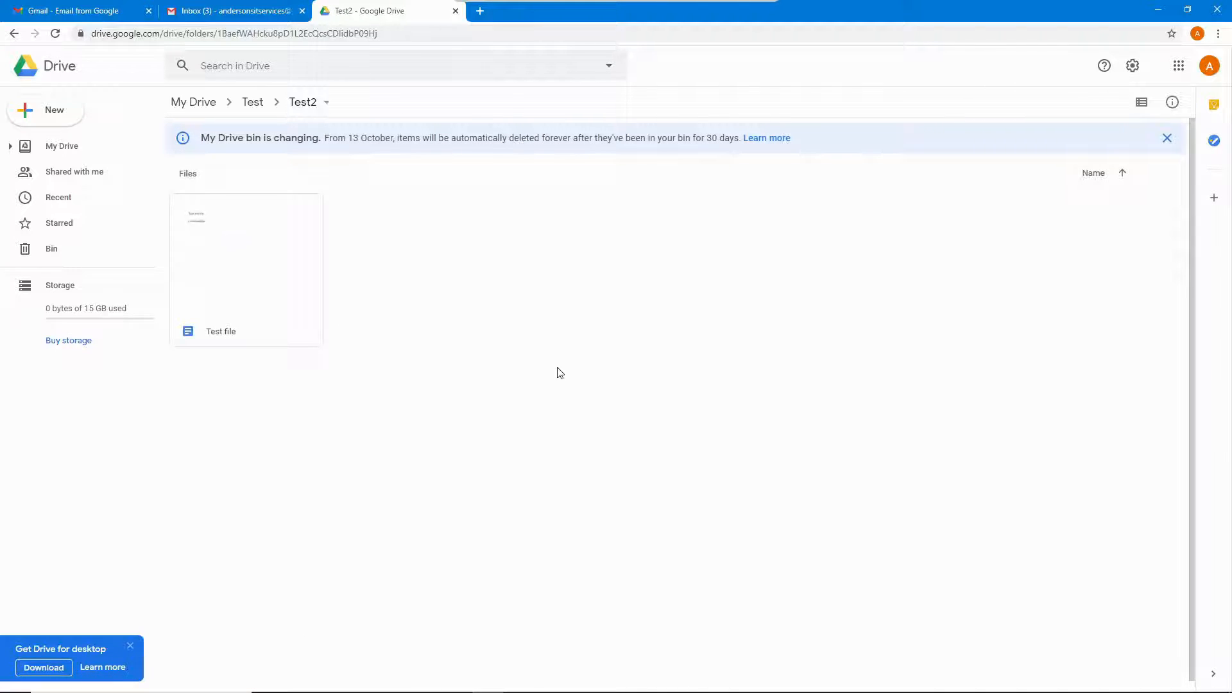
Move Test file from Test2 to the top level of My Drive
{"action": "right_click", "coordinate": [245, 275]}
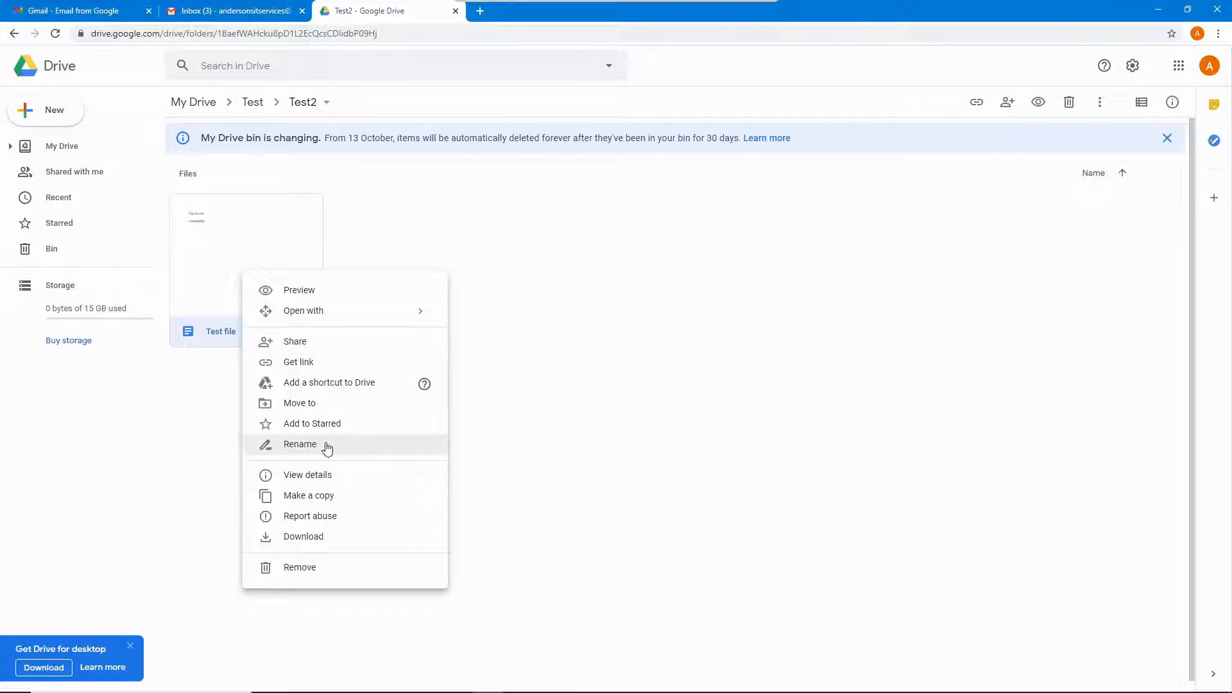
{"action": "left_click", "coordinate": [325, 403]}
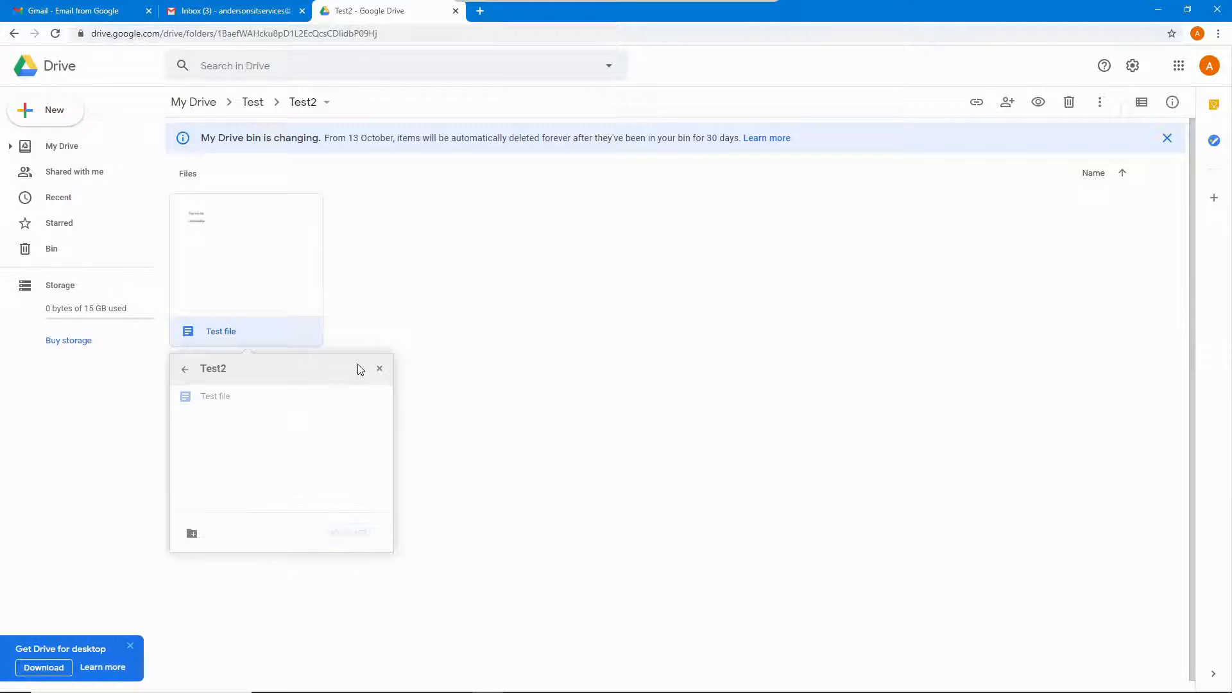
{"action": "left_click", "coordinate": [185, 369]}
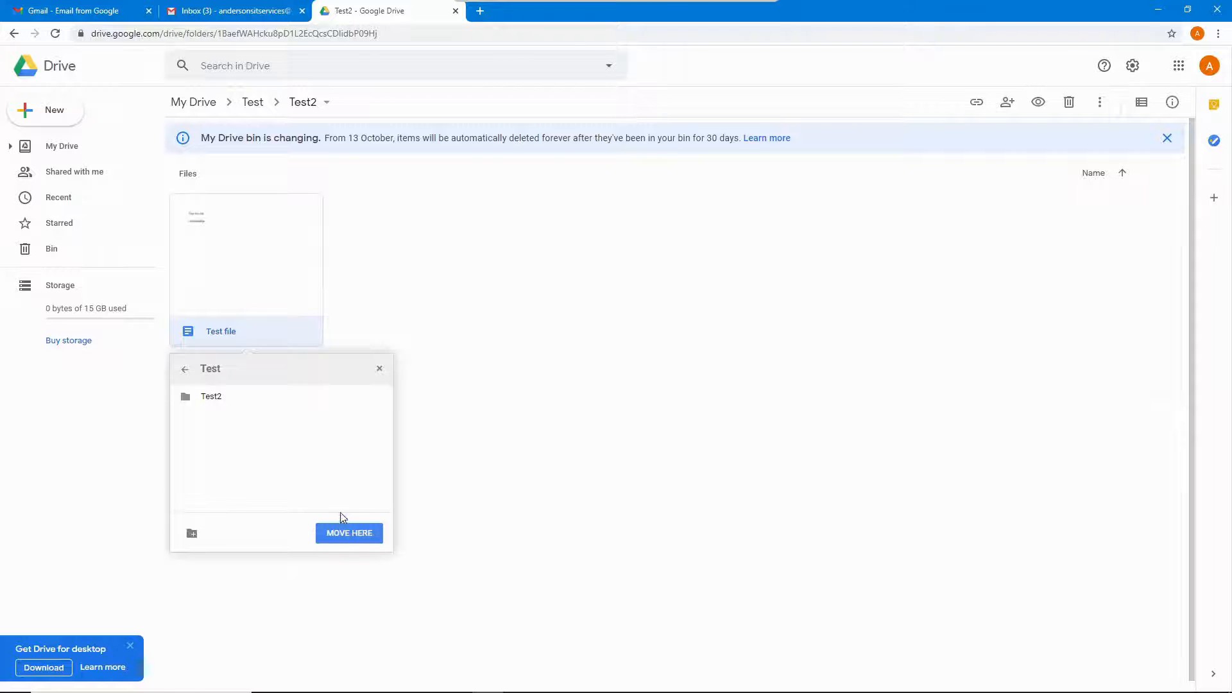
{"action": "left_click", "coordinate": [183, 369]}
{"action": "left_click", "coordinate": [206, 397]}
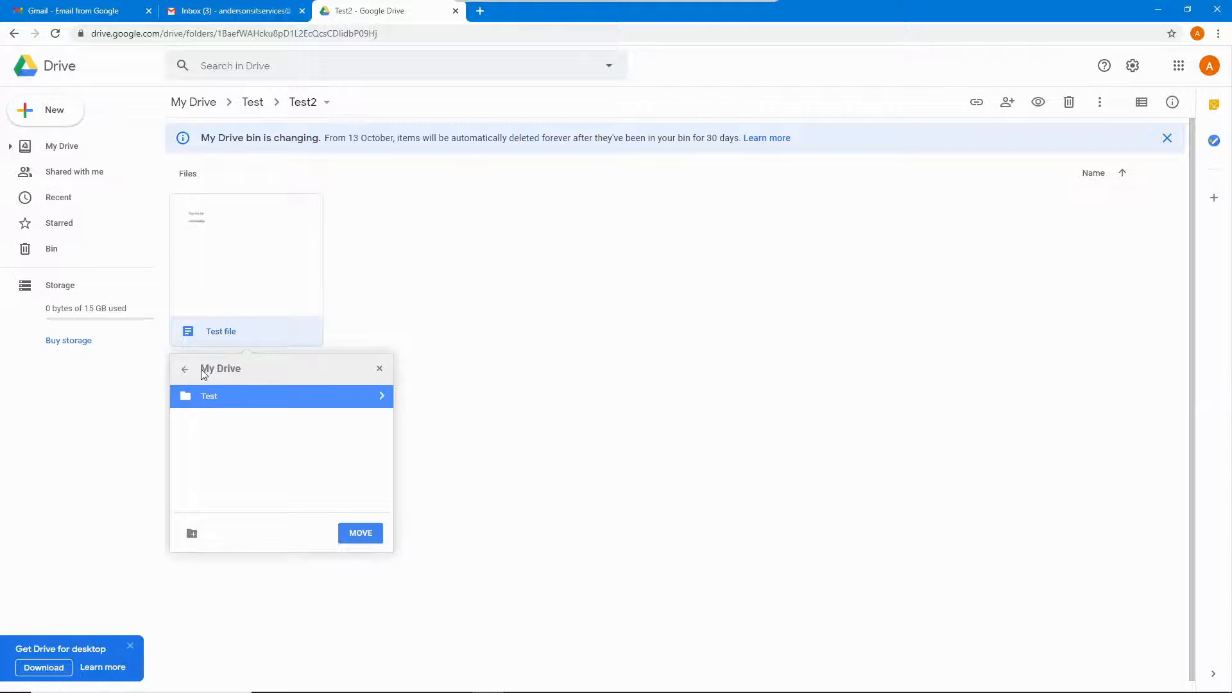
{"action": "double_click", "coordinate": [200, 397]}
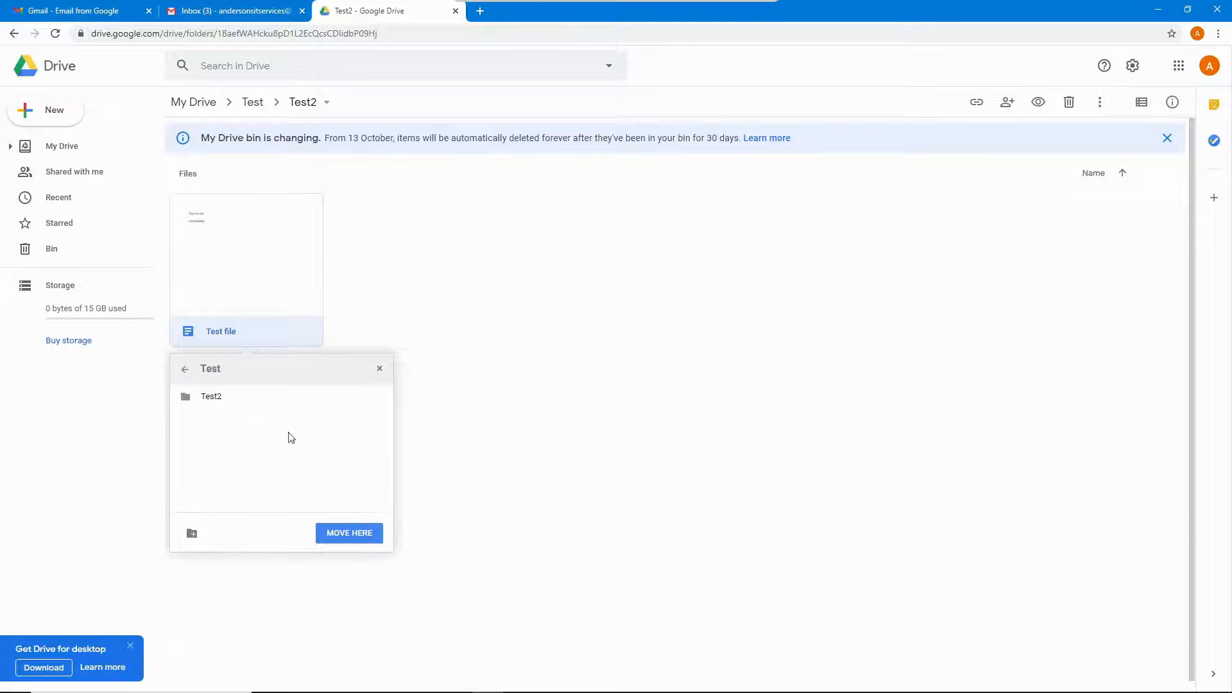
{"action": "left_click", "coordinate": [185, 369]}
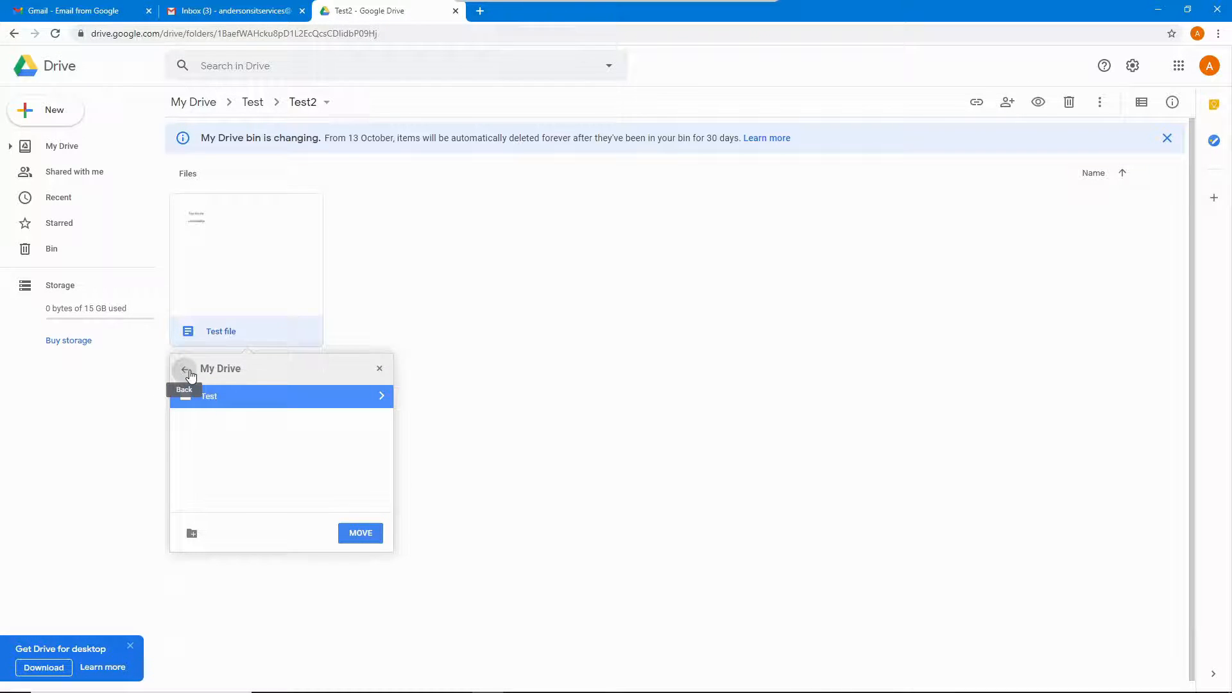
{"action": "left_click", "coordinate": [186, 370]}
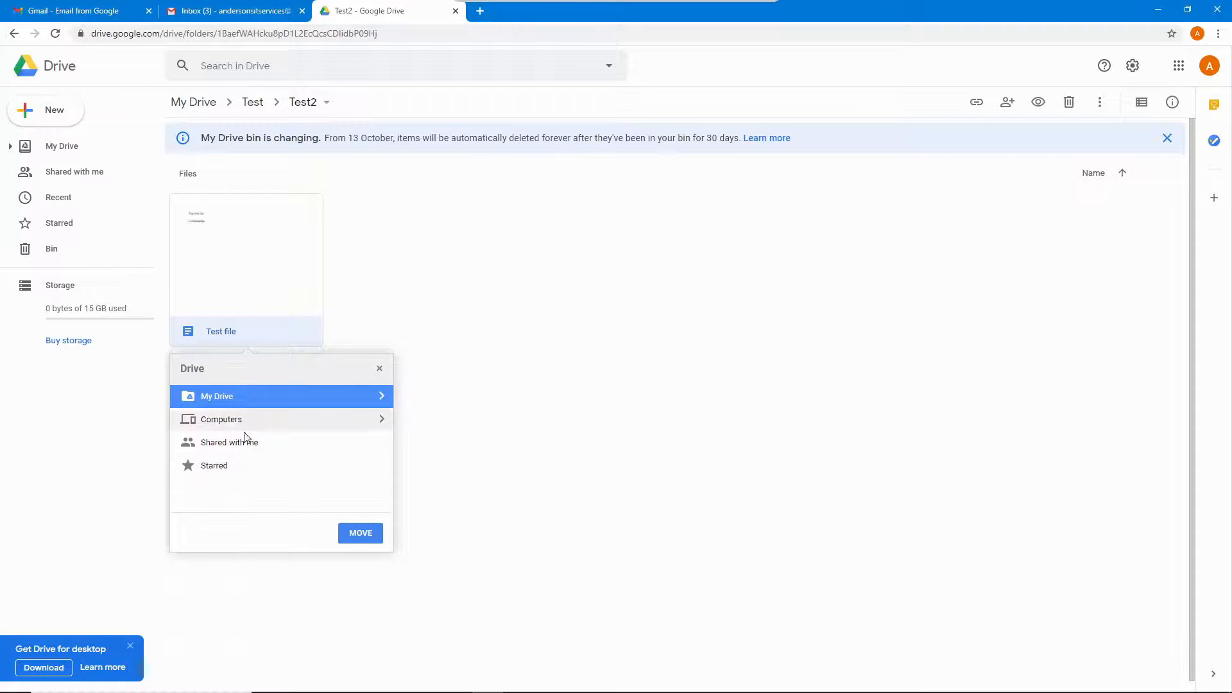
{"action": "double_click", "coordinate": [272, 390]}
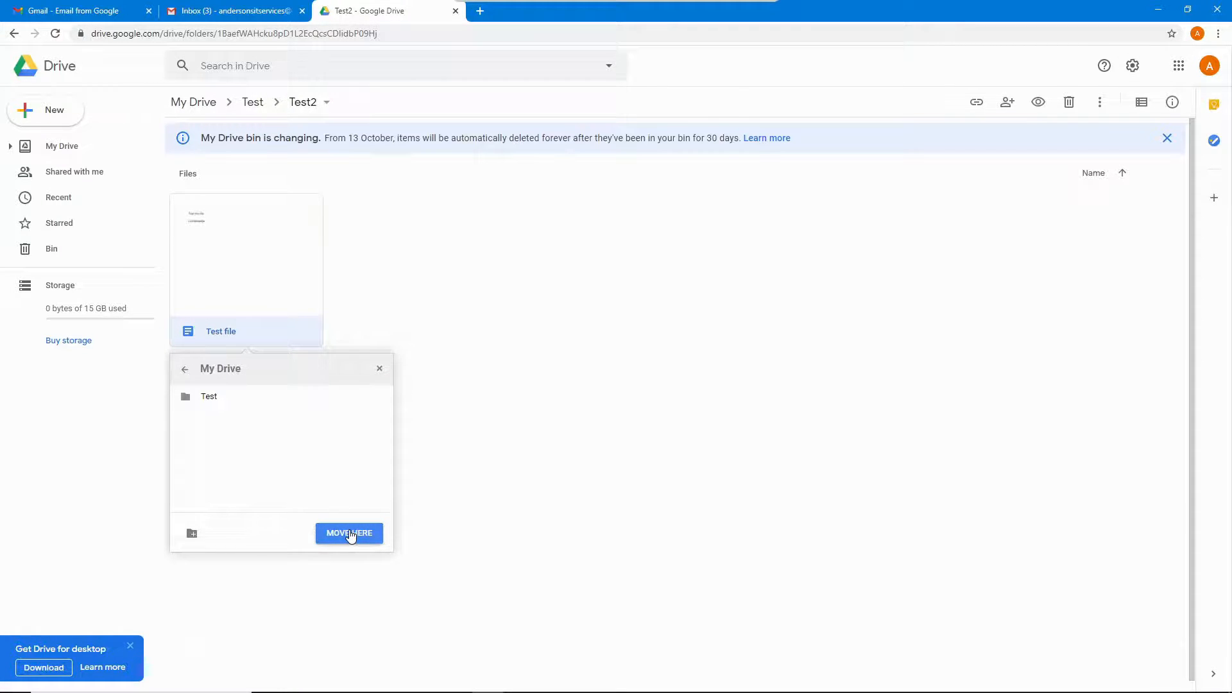
{"action": "left_click", "coordinate": [349, 533]}
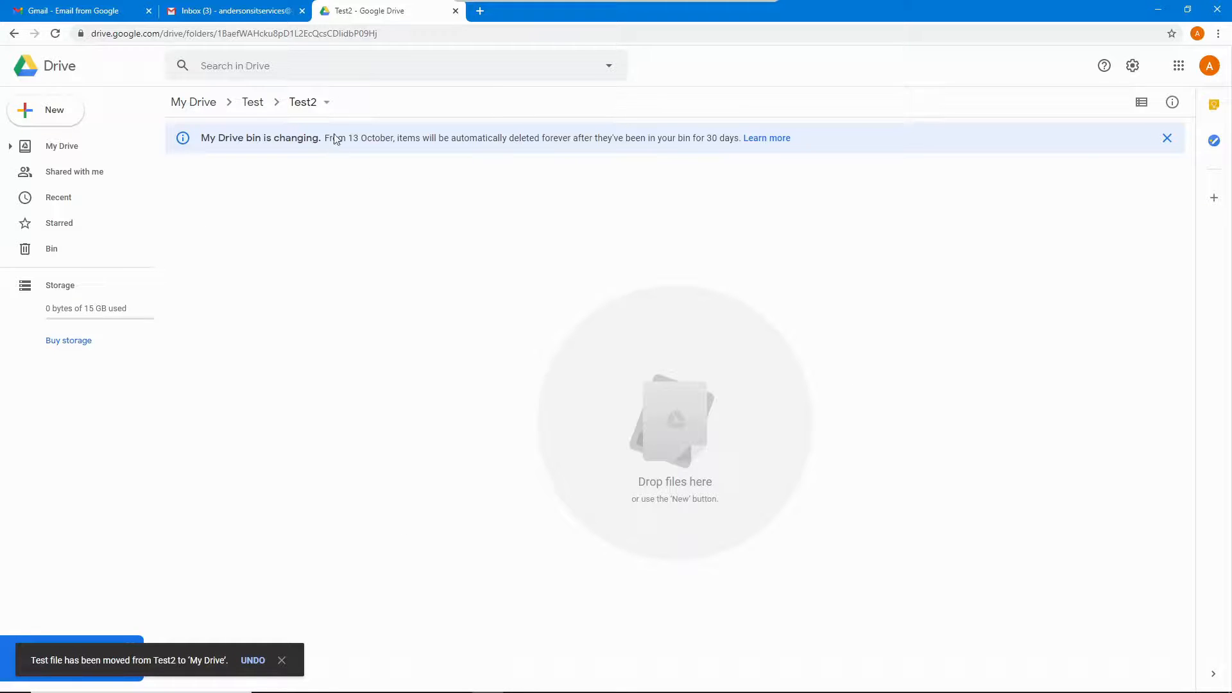
Go up through the Test folder to My Drive to confirm Test file sits beside Test
{"action": "left_click", "coordinate": [254, 112]}
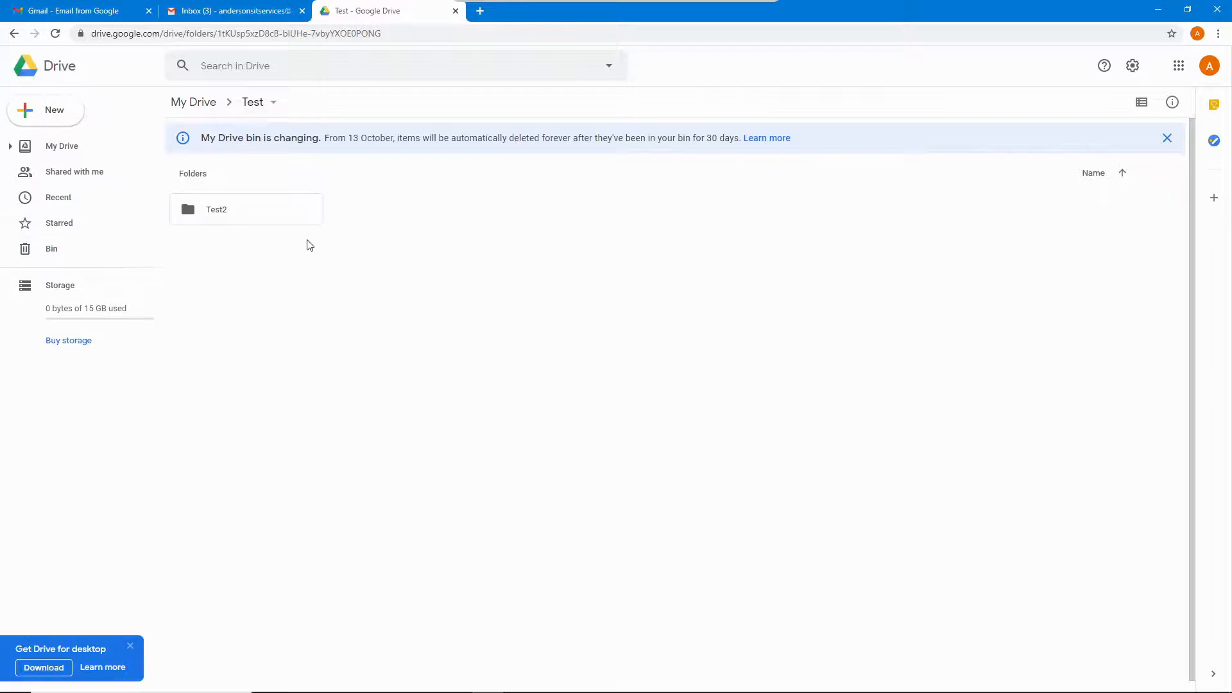
{"action": "left_click", "coordinate": [196, 104]}
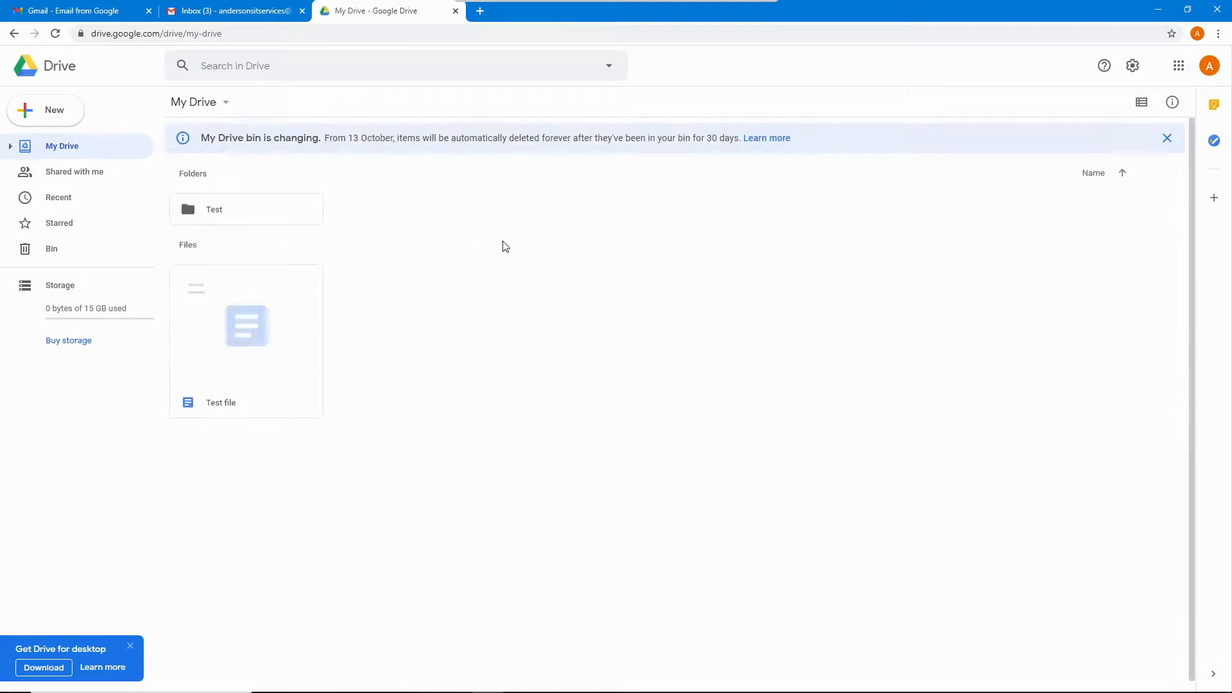